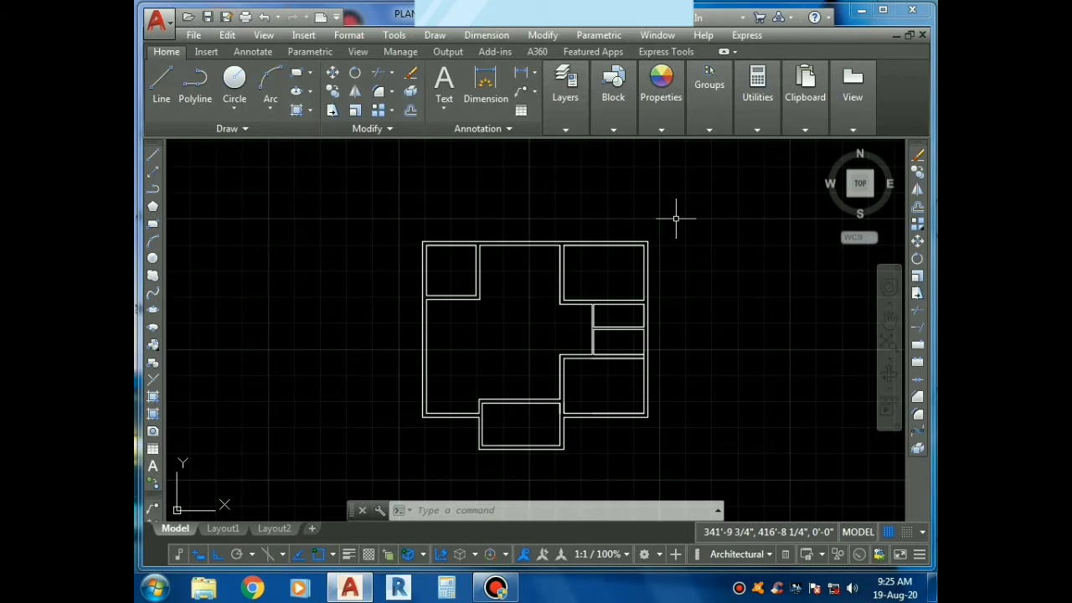
- Start plotting the model space drawing and choose the DWG To PDF.pc3 plotter
{"action": "key", "text": "ctrl+p"}
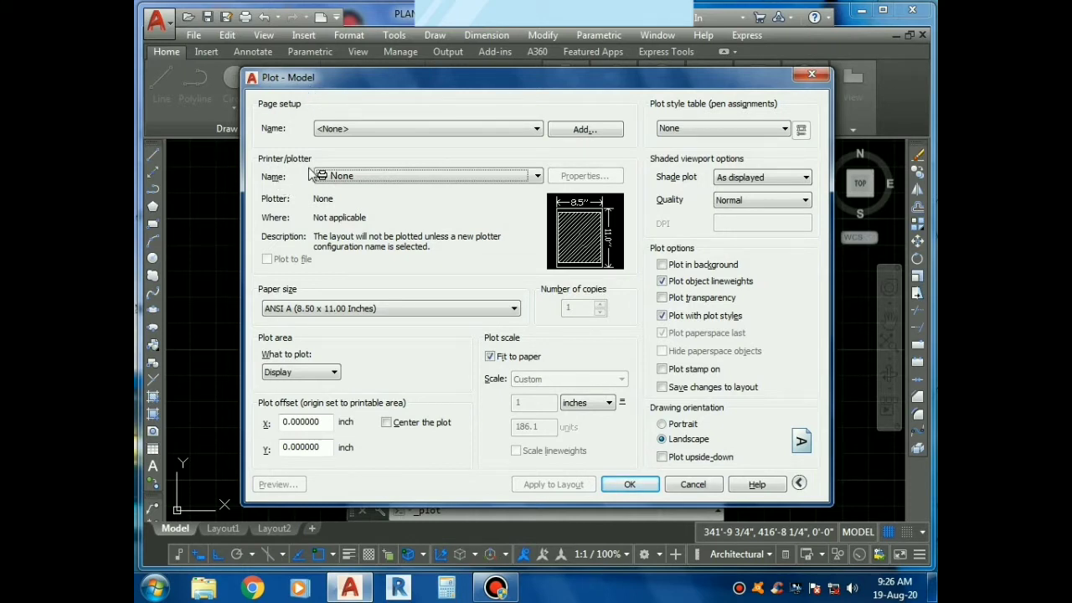
{"action": "left_click", "coordinate": [351, 181]}
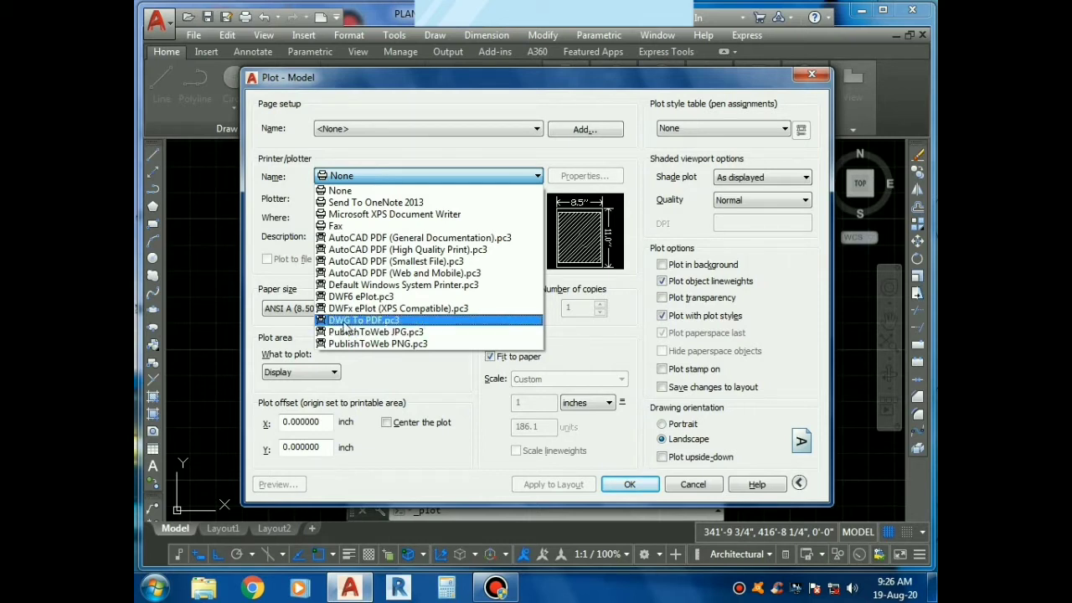
{"action": "left_click", "coordinate": [393, 320]}
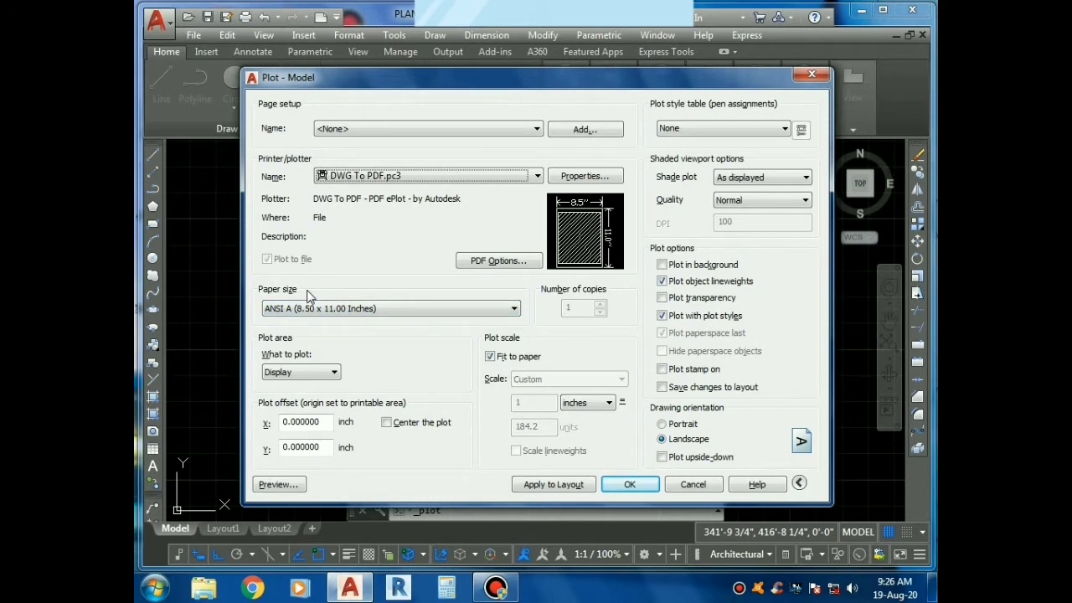
- Set the plot's paper size to ISO A4 (297.00 x 210.00 MM)
{"action": "left_click", "coordinate": [315, 309]}
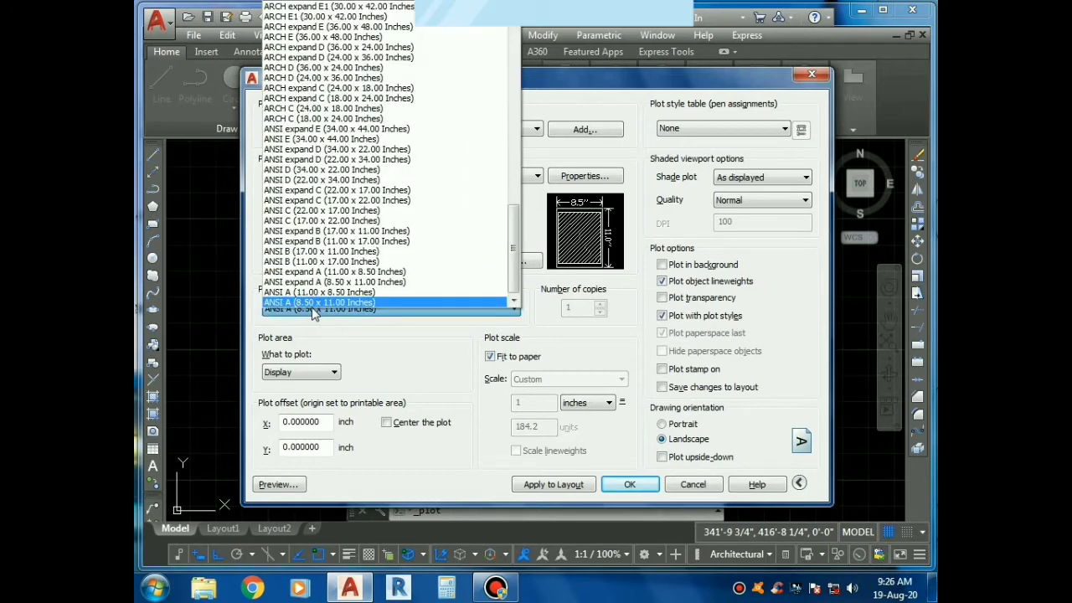
{"action": "left_click_drag", "start_coordinate": [516, 255], "coordinate": [515, 201]}
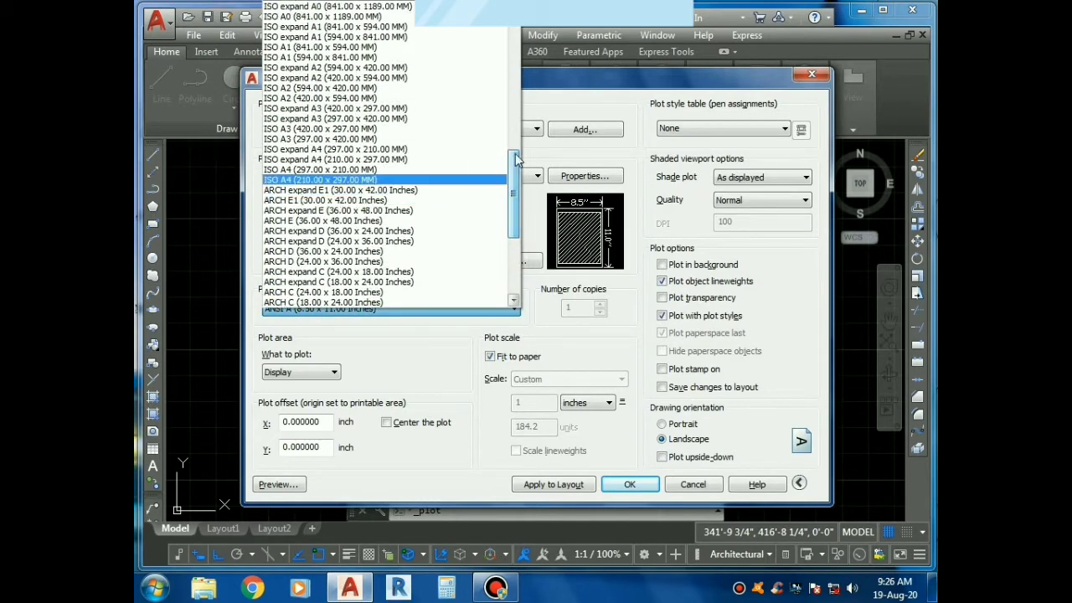
{"action": "left_click", "coordinate": [524, 130]}
{"action": "left_click", "coordinate": [483, 310]}
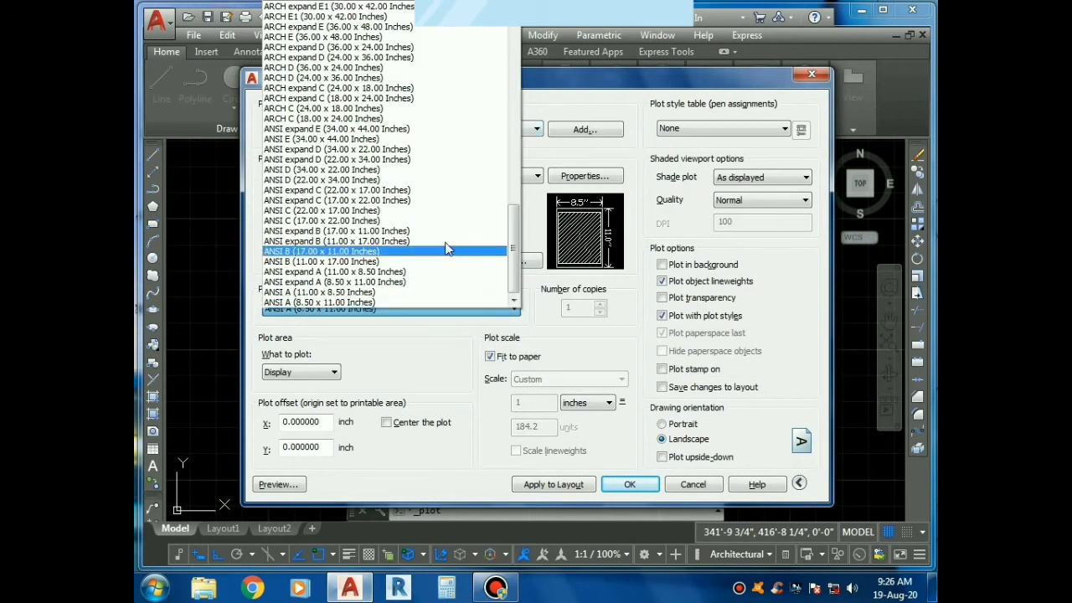
{"action": "scroll", "coordinate": [447, 247], "scroll_direction": "up", "scroll_amount": 6}
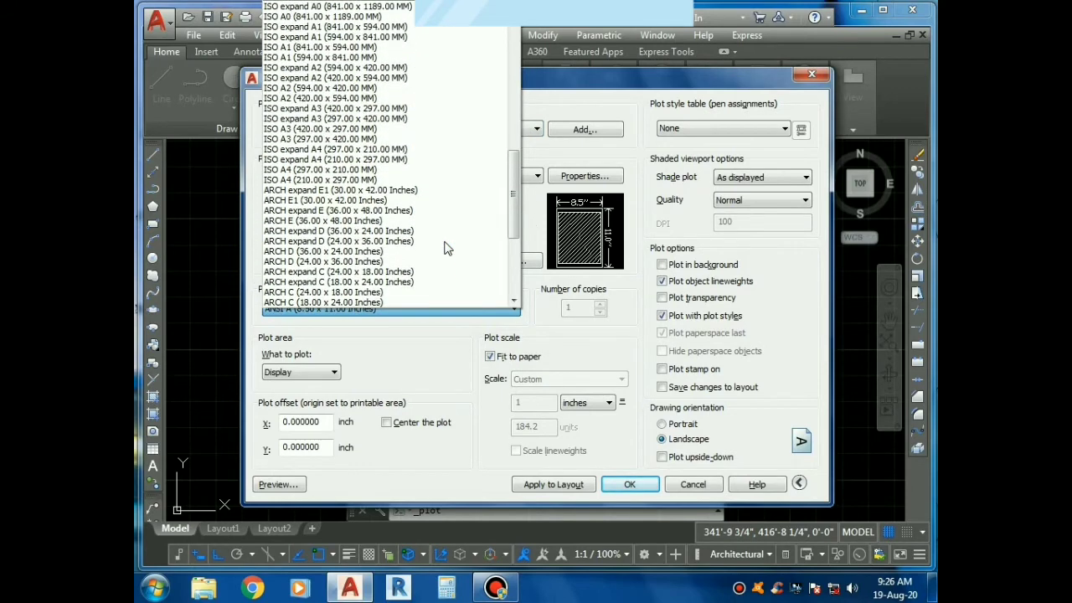
{"action": "scroll", "coordinate": [447, 248], "scroll_direction": "up", "scroll_amount": 1}
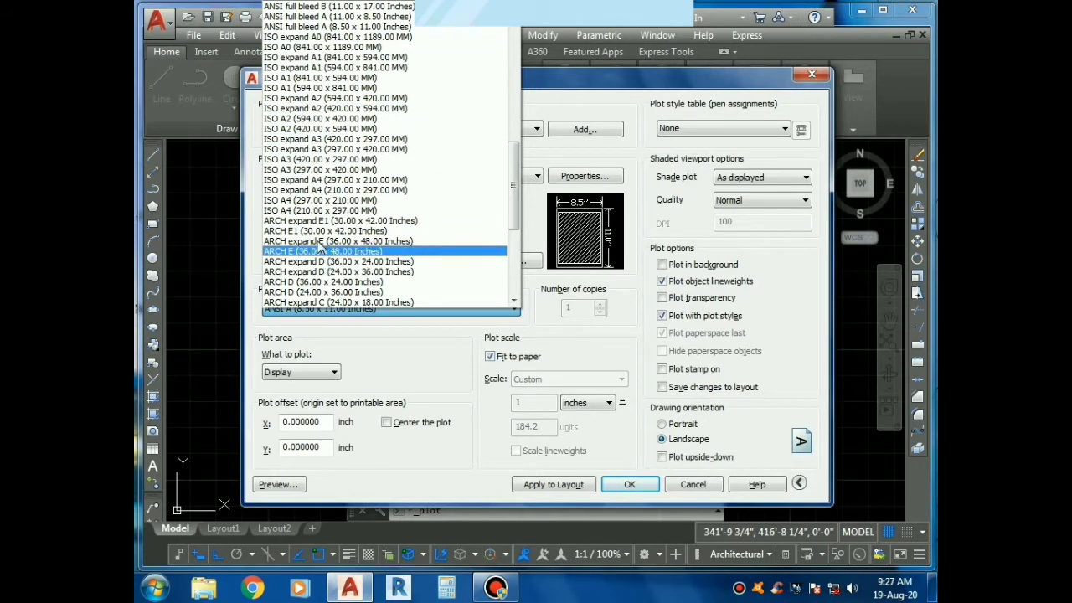
{"action": "left_click", "coordinate": [284, 202]}
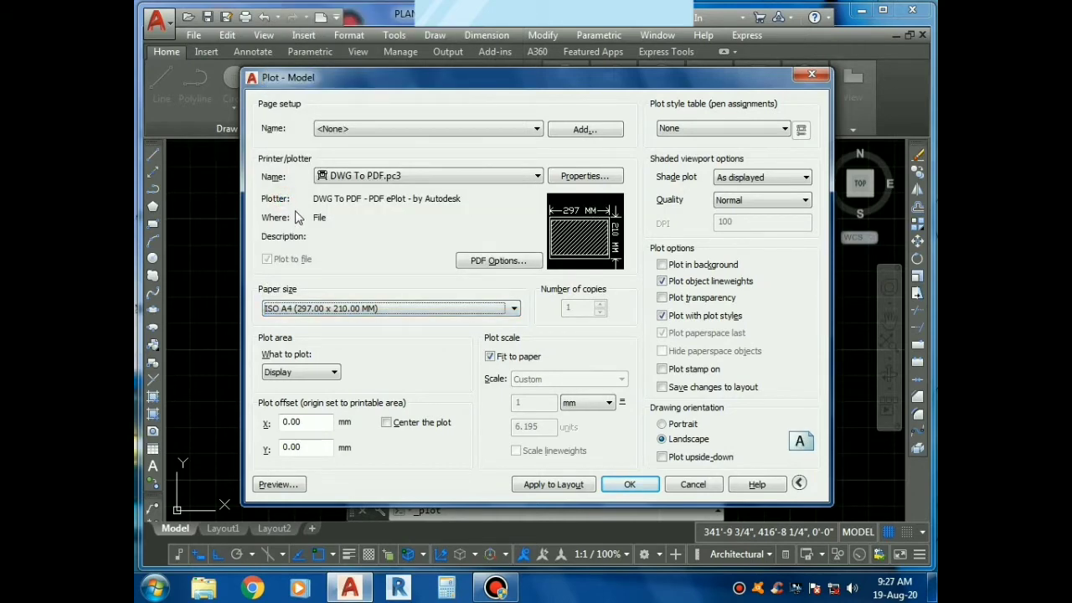
{"action": "left_click", "coordinate": [352, 311]}
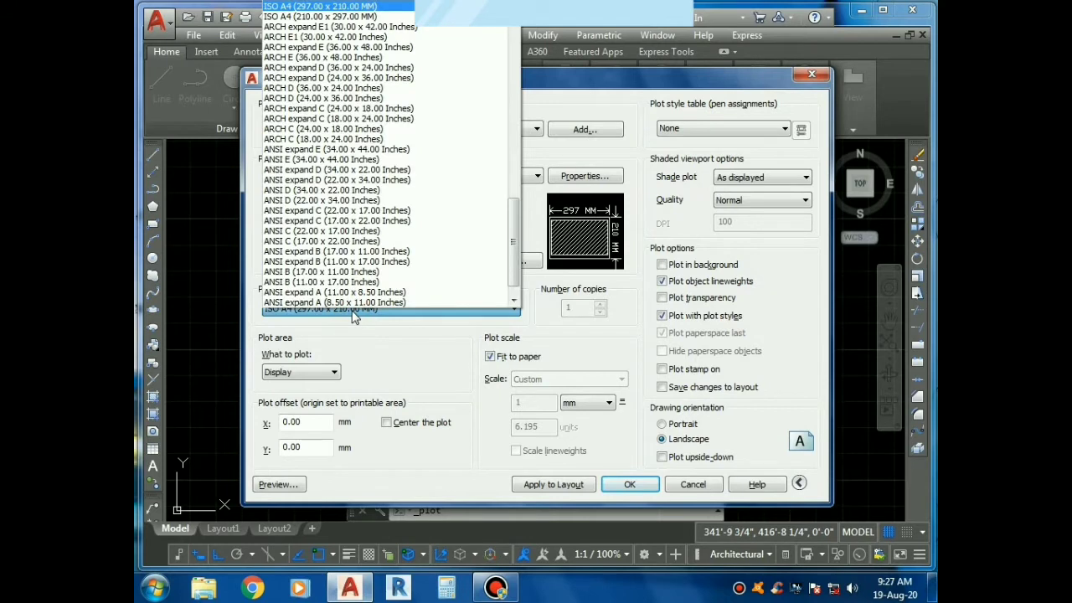
{"action": "left_click", "coordinate": [317, 7]}
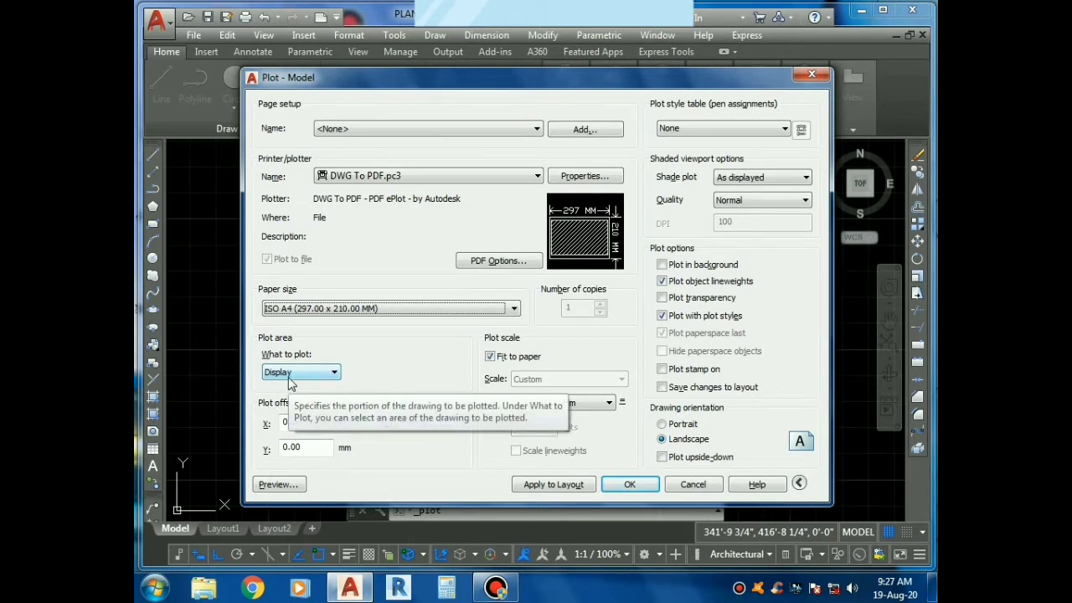
- Preview the plot with the Display area, and preview it again with the plot area set to Extents
{"action": "left_click", "coordinate": [278, 485]}
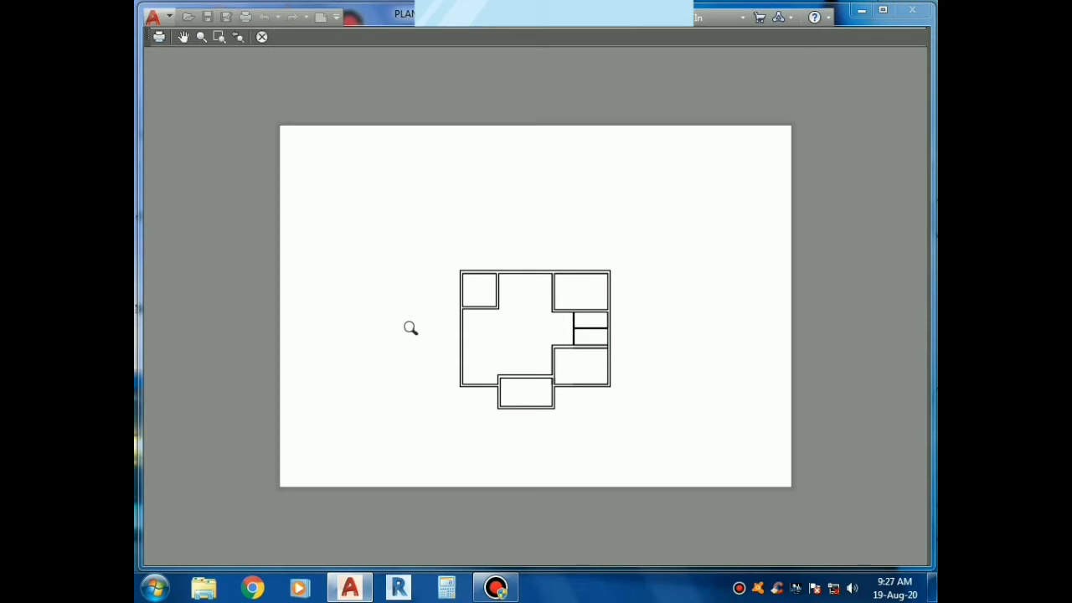
{"action": "key", "text": "Escape"}
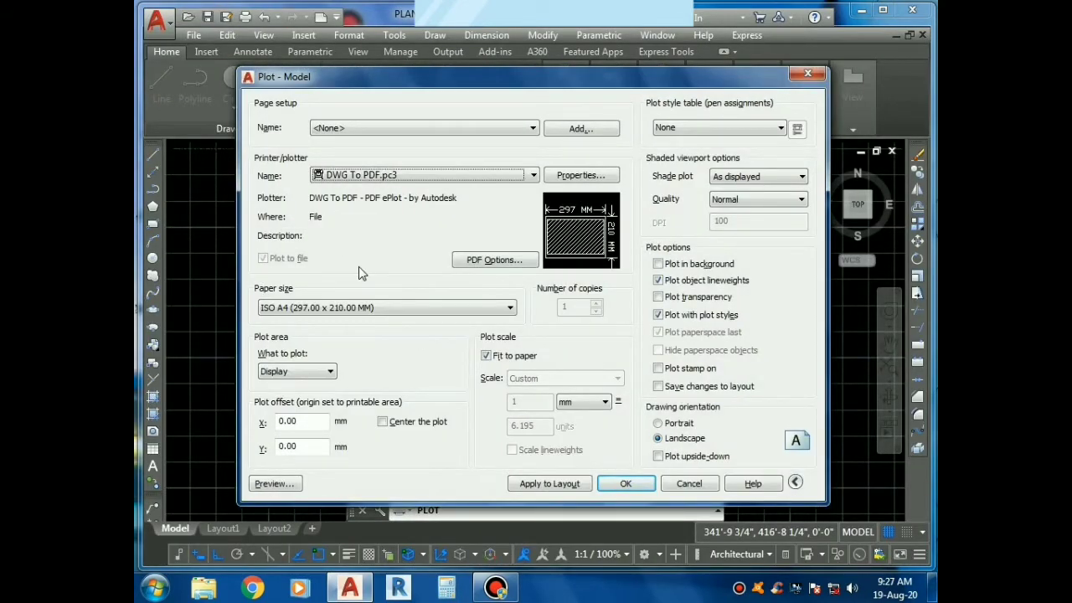
{"action": "left_click", "coordinate": [329, 373]}
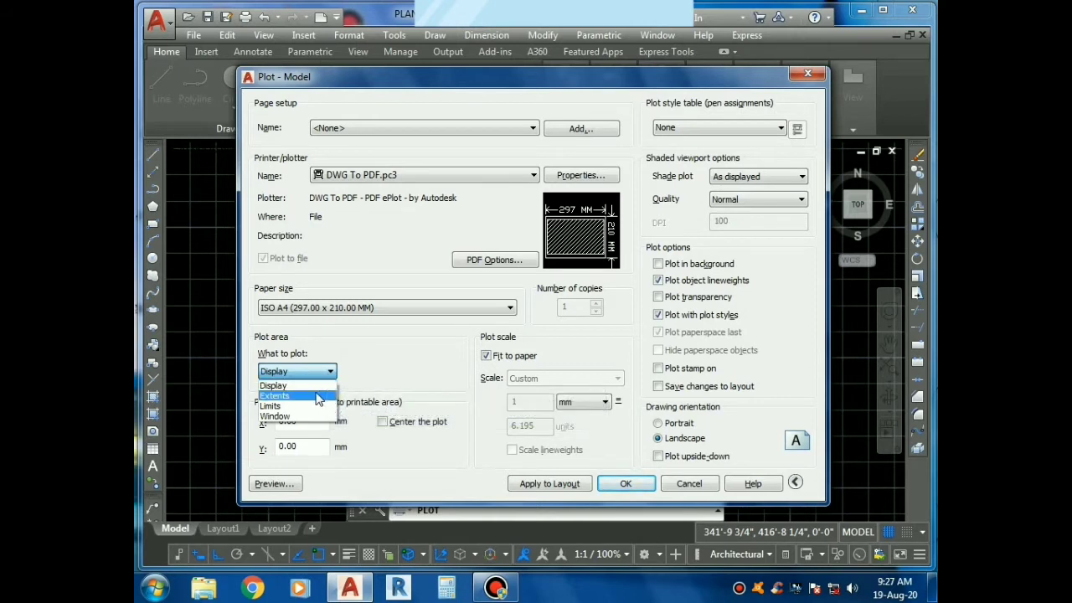
{"action": "left_click", "coordinate": [317, 396]}
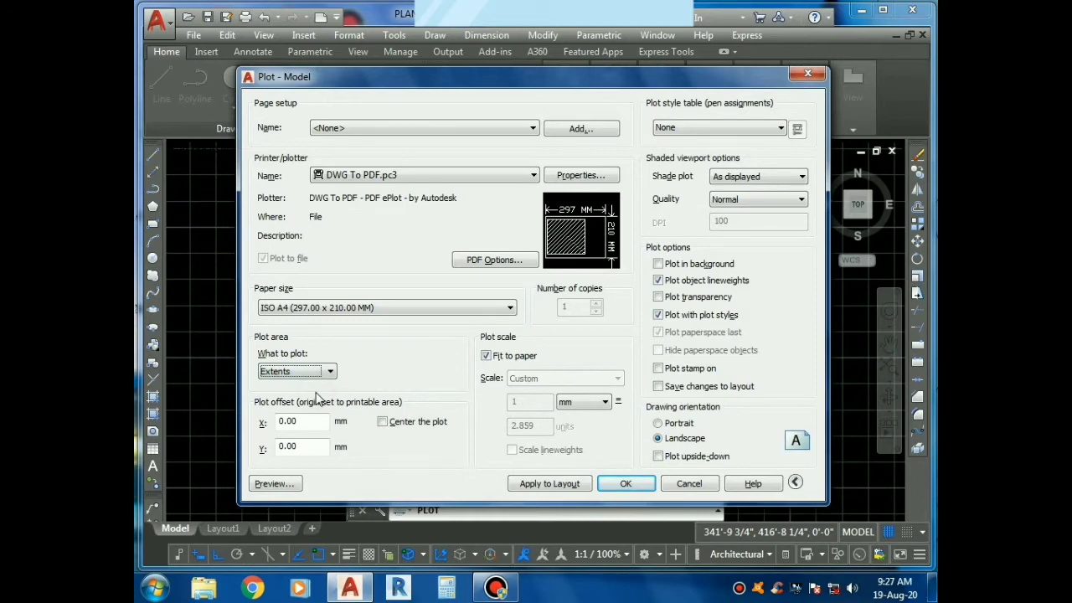
{"action": "left_click", "coordinate": [276, 483]}
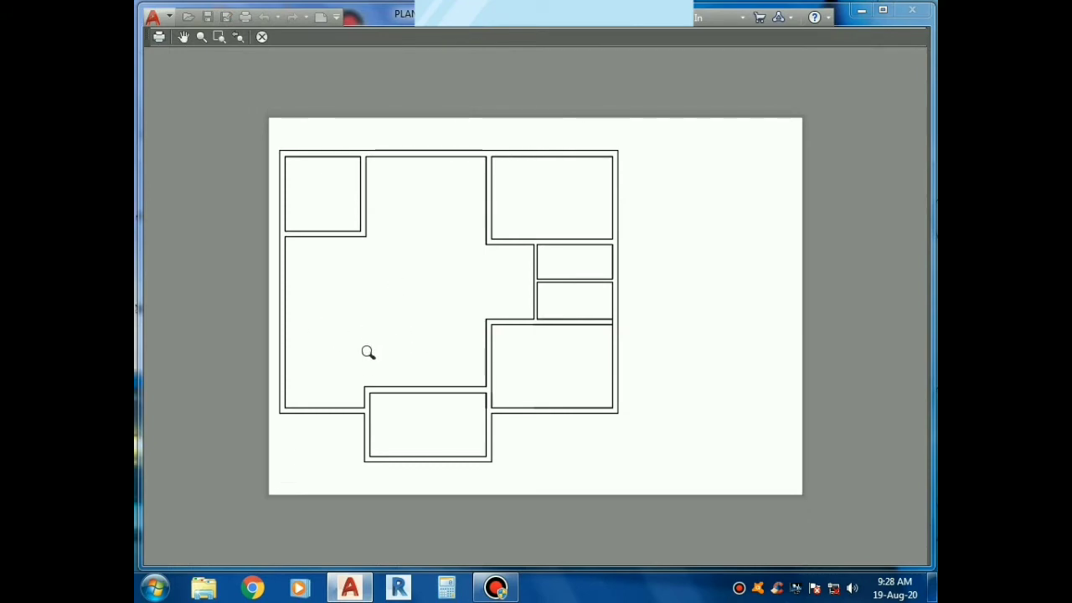
{"action": "key", "text": "Escape"}
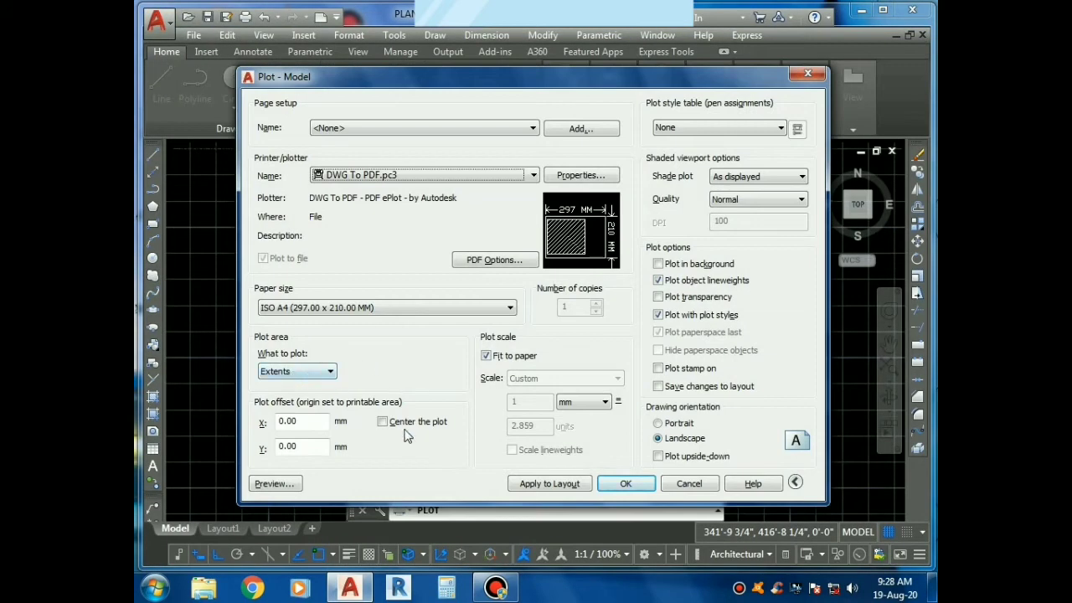
{"action": "left_click", "coordinate": [289, 484]}
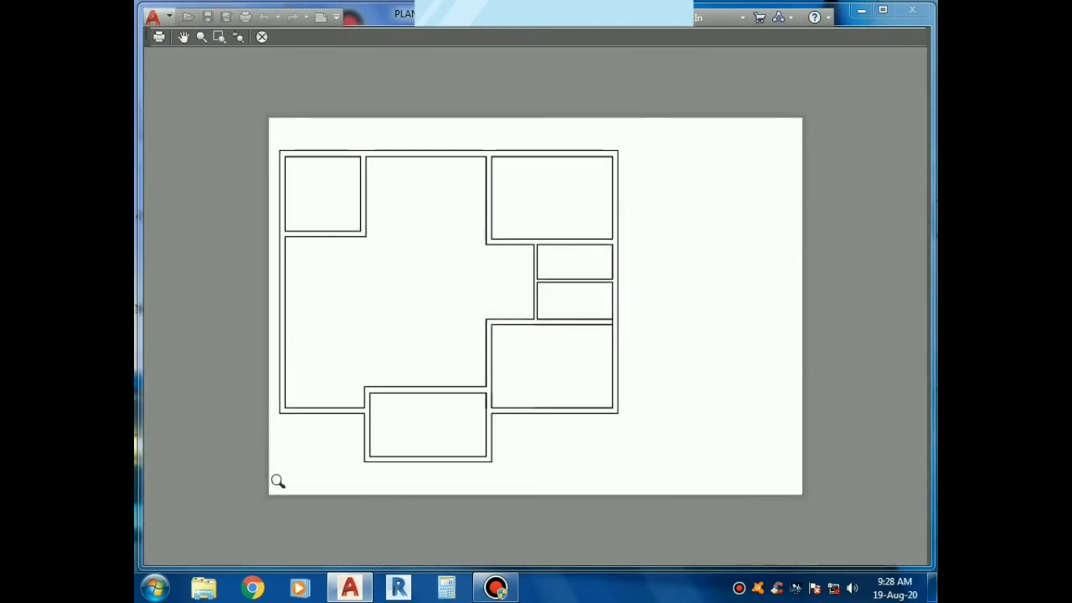
{"action": "key", "text": "Escape"}
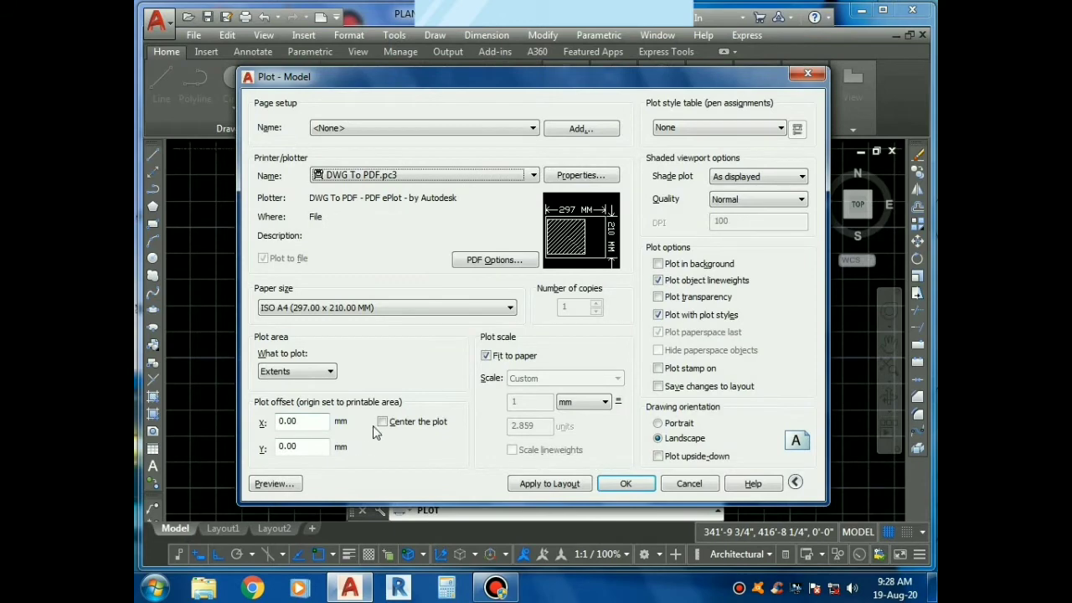
- Center the plot on the paper and preview the floor plan
{"action": "left_click", "coordinate": [382, 422]}
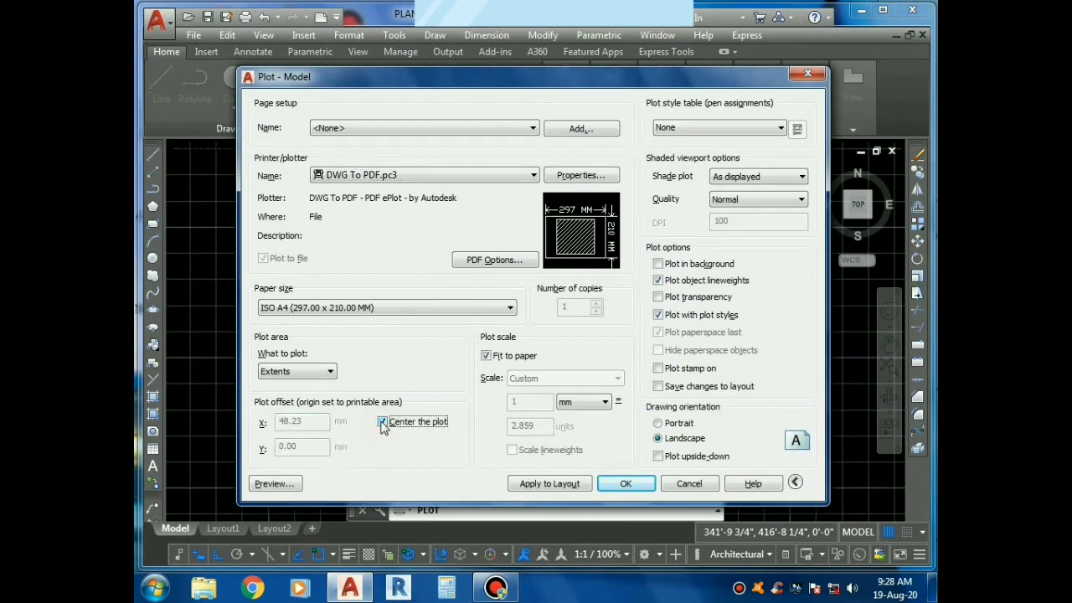
{"action": "left_click", "coordinate": [273, 484]}
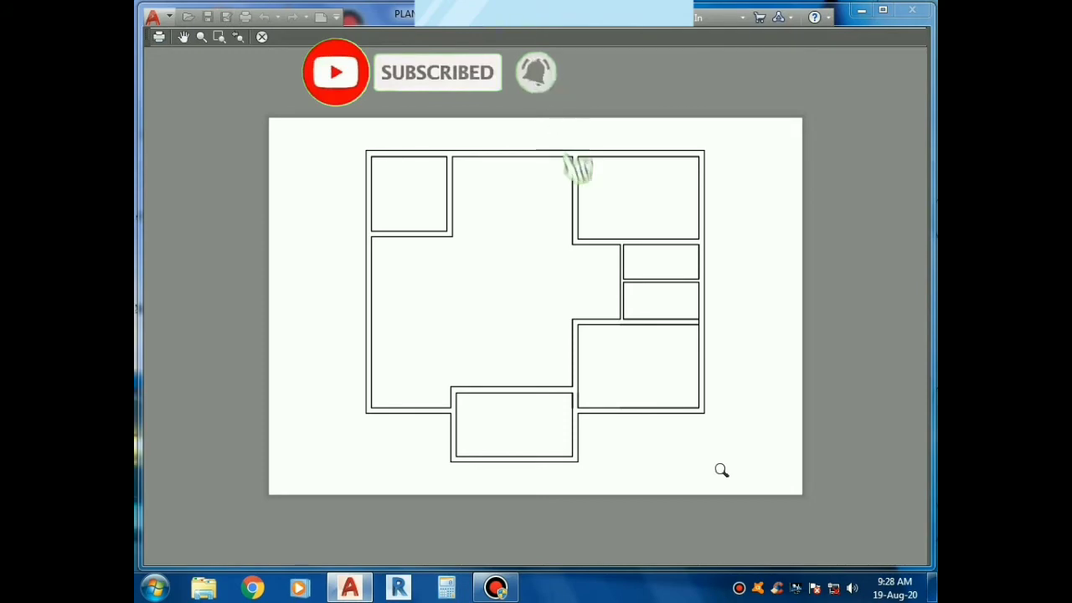
{"action": "key", "text": "Escape"}
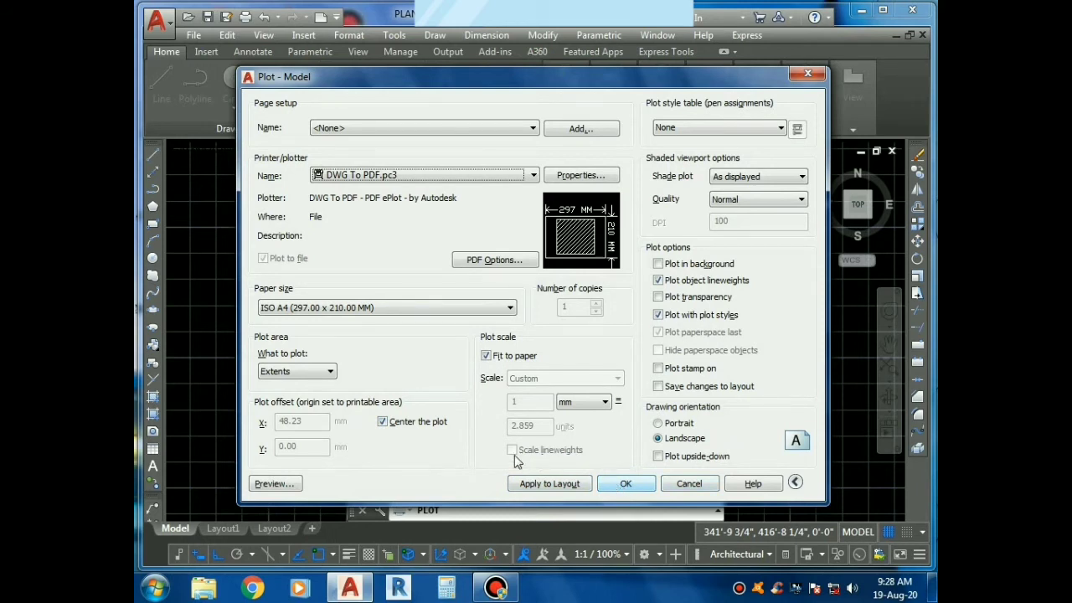
- Set the plot area to Limits and preview the sheet
{"action": "left_click", "coordinate": [309, 377]}
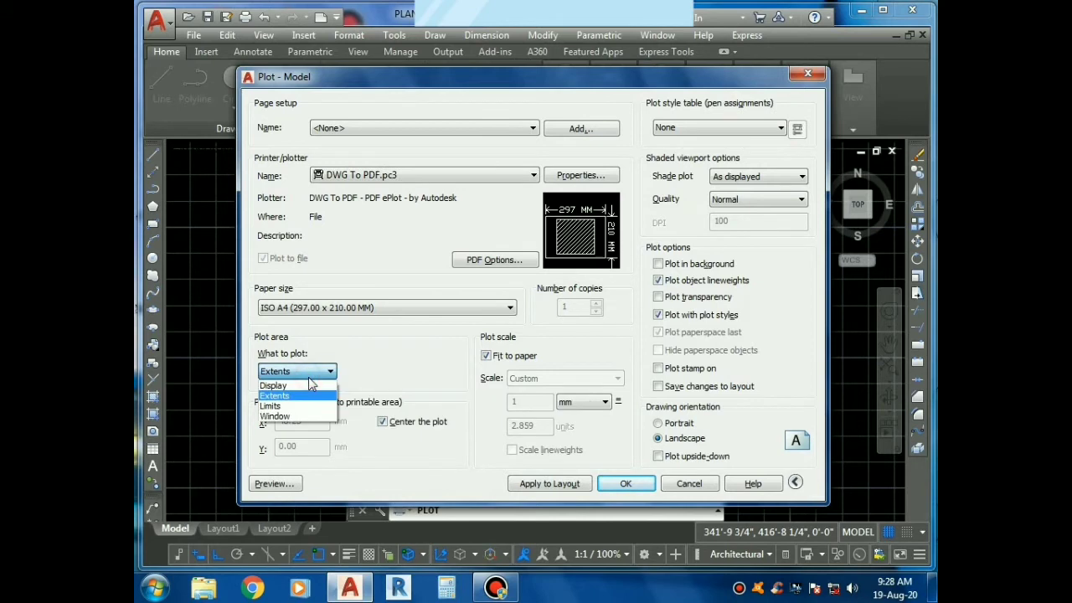
{"action": "left_click", "coordinate": [271, 406]}
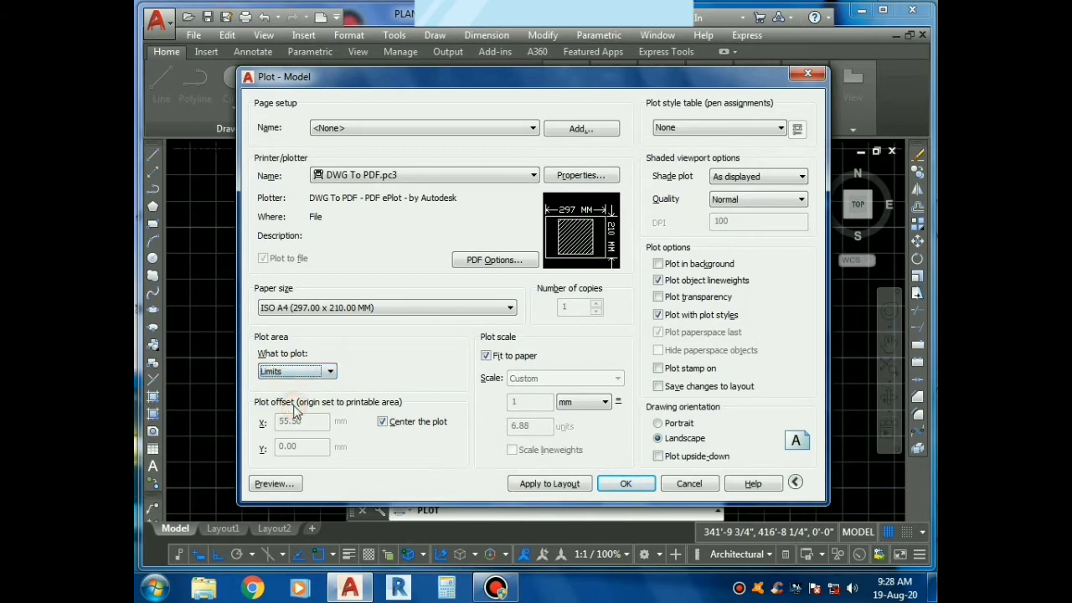
{"action": "left_click", "coordinate": [289, 484]}
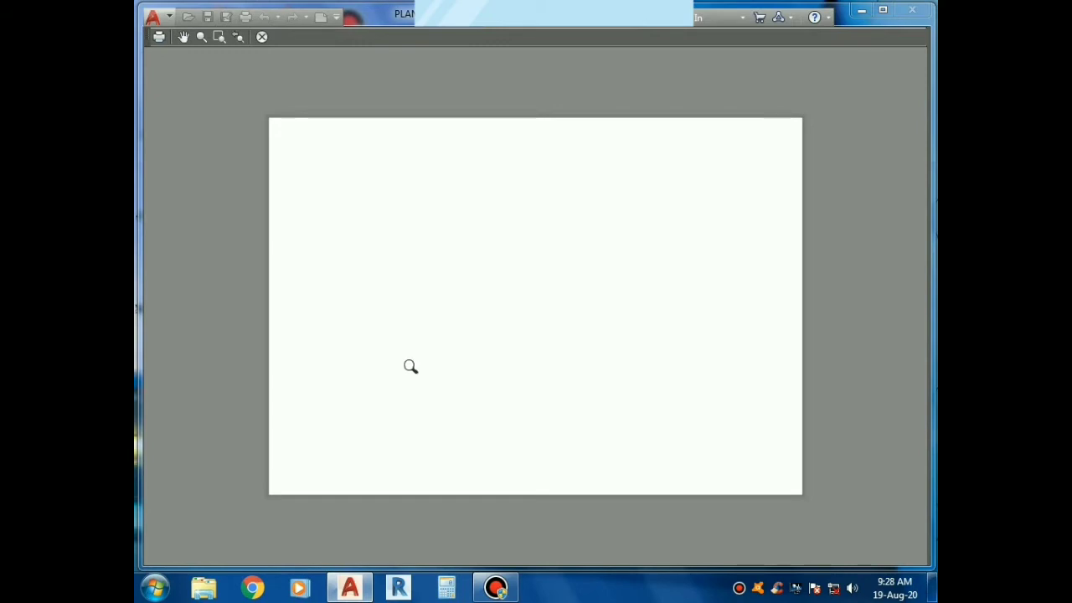
{"action": "key", "text": "Escape"}
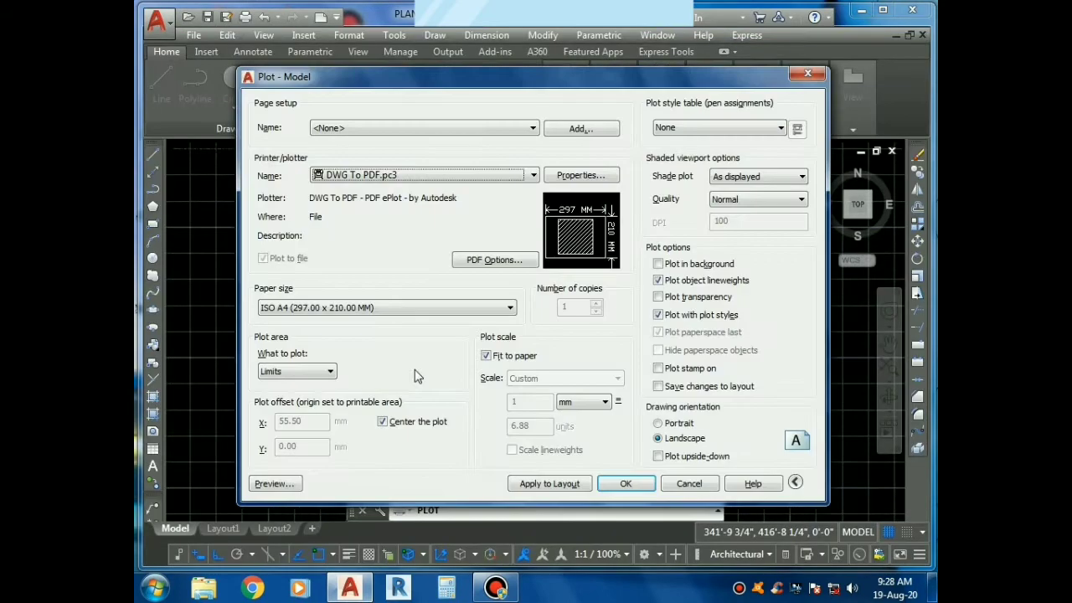
- Set the plot area to Window, enclose the whole floor plan between two corners, and preview the plot
{"action": "left_click", "coordinate": [298, 373]}
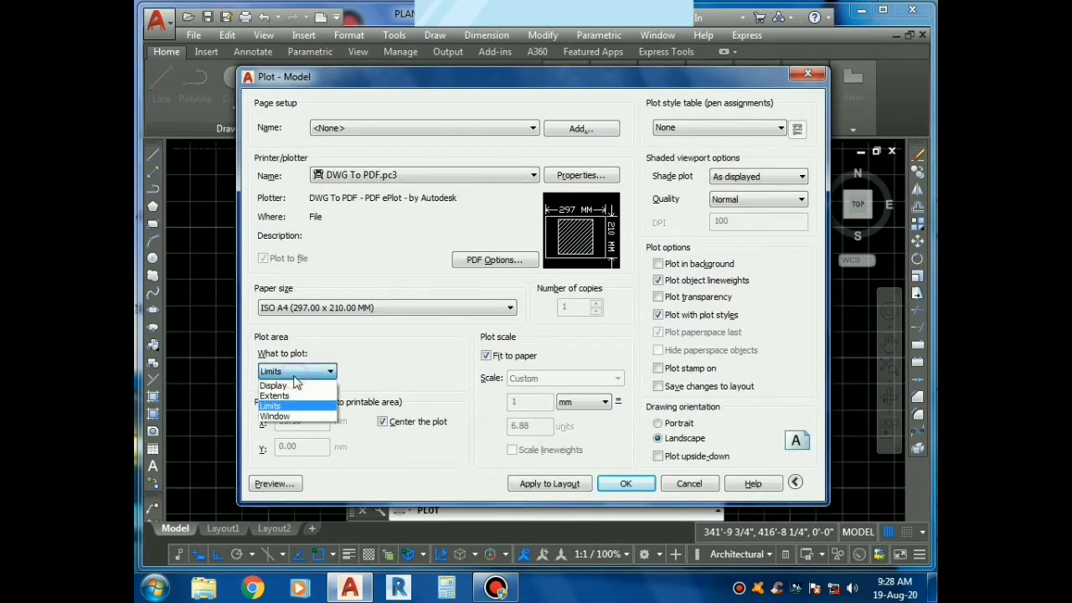
{"action": "left_click", "coordinate": [273, 418]}
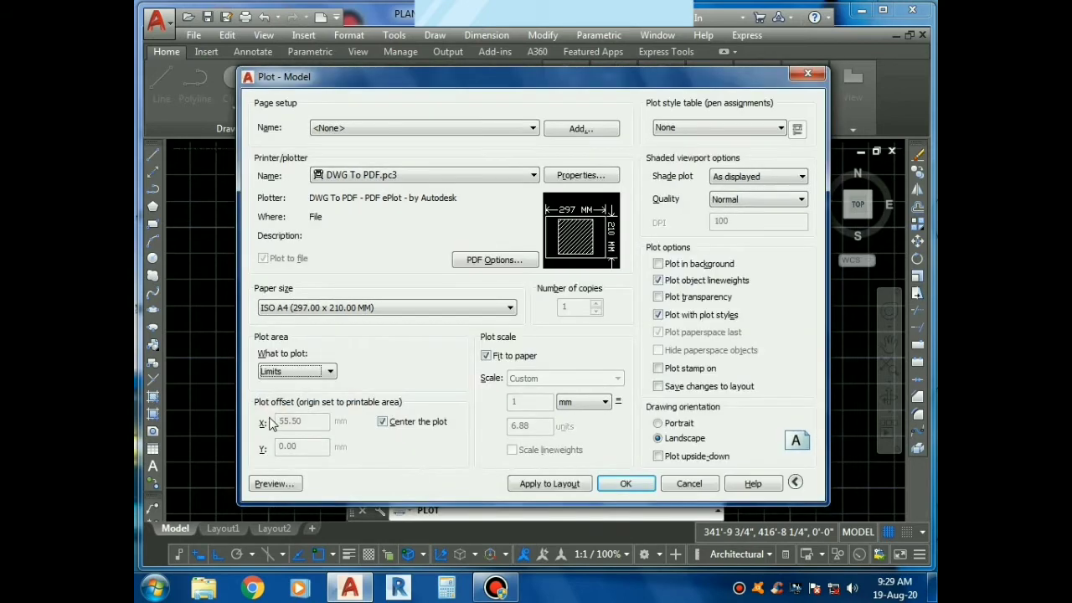
{"action": "left_click", "coordinate": [301, 376]}
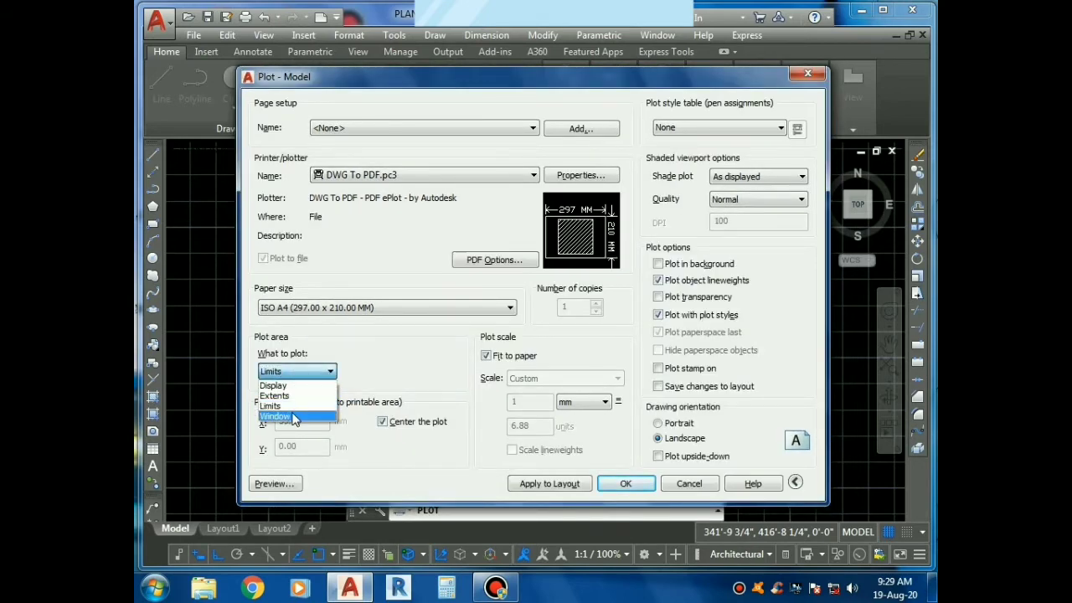
{"action": "left_click", "coordinate": [292, 416]}
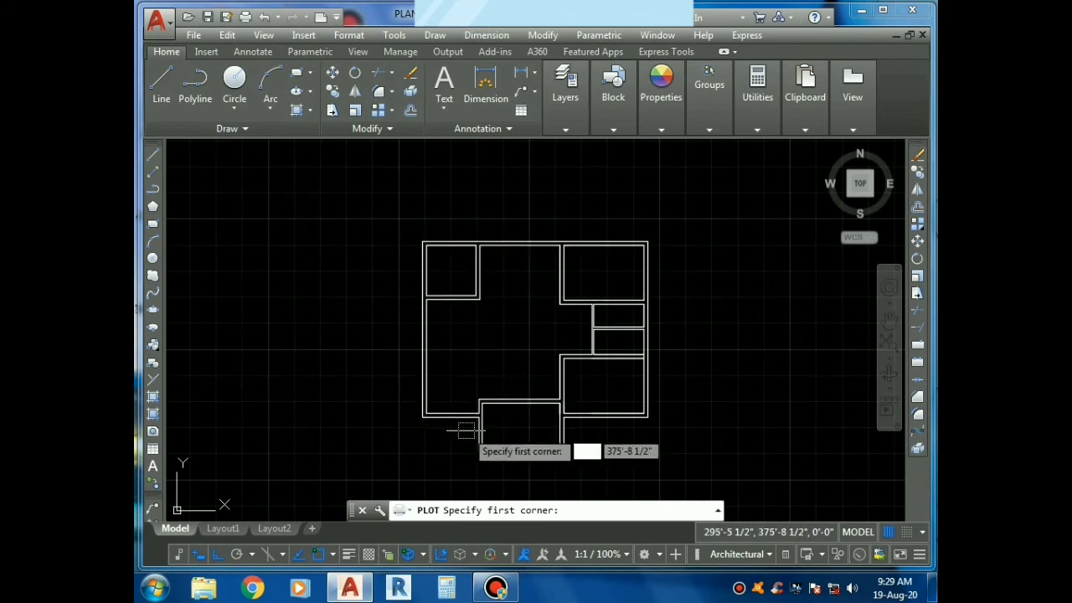
{"action": "left_click", "coordinate": [655, 458]}
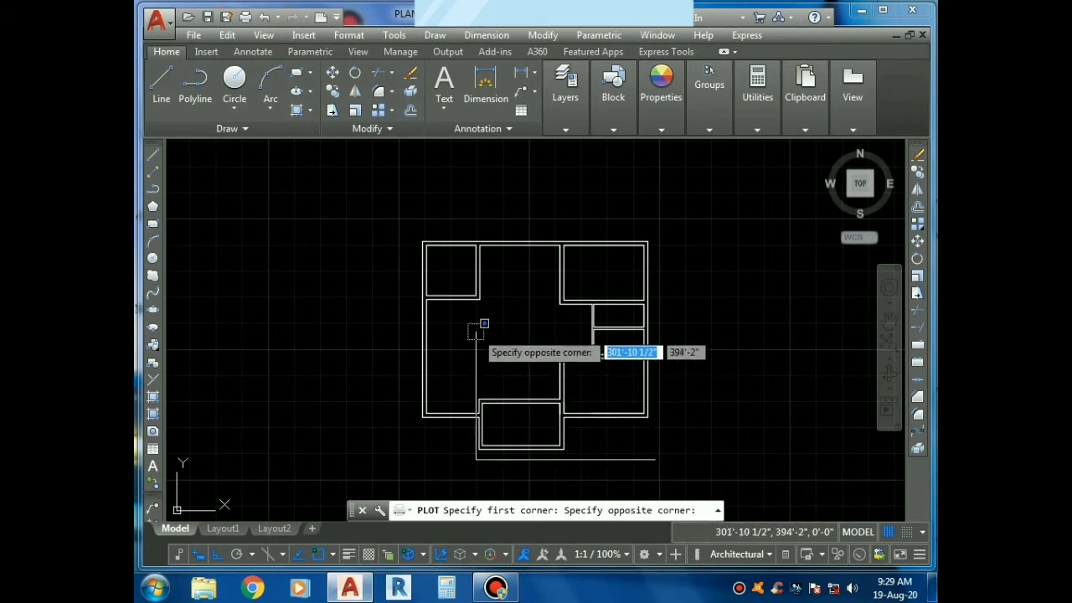
{"action": "left_click", "coordinate": [414, 224]}
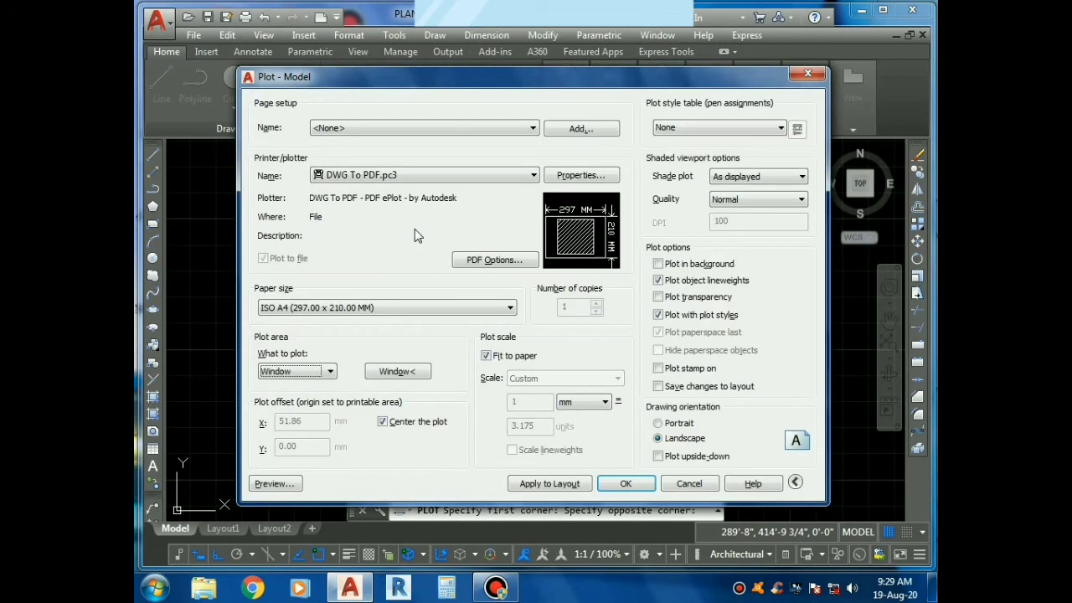
{"action": "left_click", "coordinate": [276, 484]}
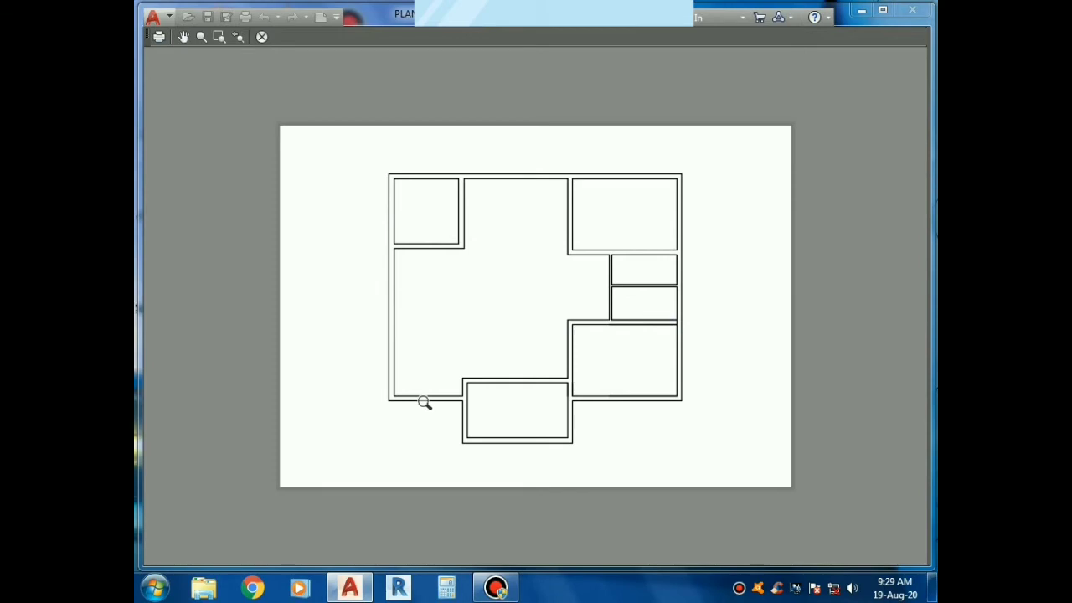
{"action": "key", "text": "Escape"}
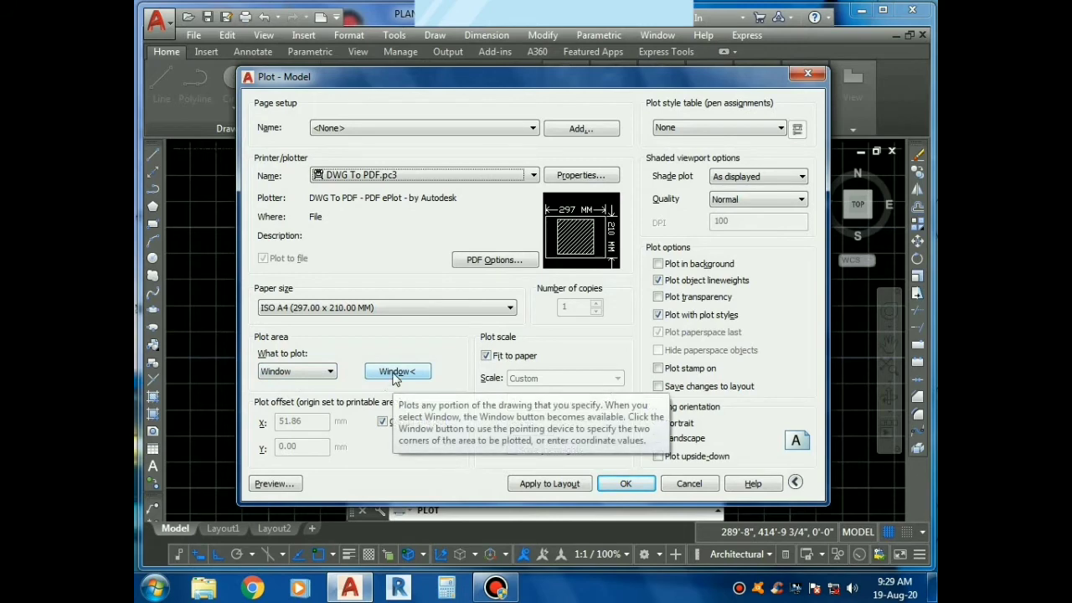
- Redefine the plot window tightly around the floor plan, from its lower-right corner to its upper-left corner
{"action": "left_click", "coordinate": [396, 372]}
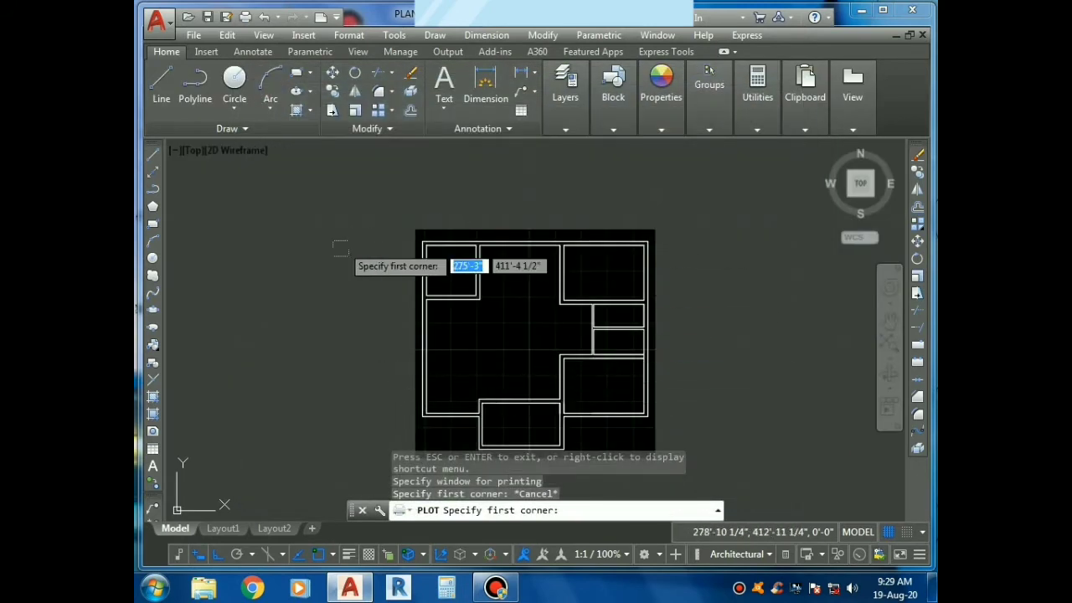
{"action": "scroll", "coordinate": [637, 434], "scroll_direction": "down", "scroll_amount": 2}
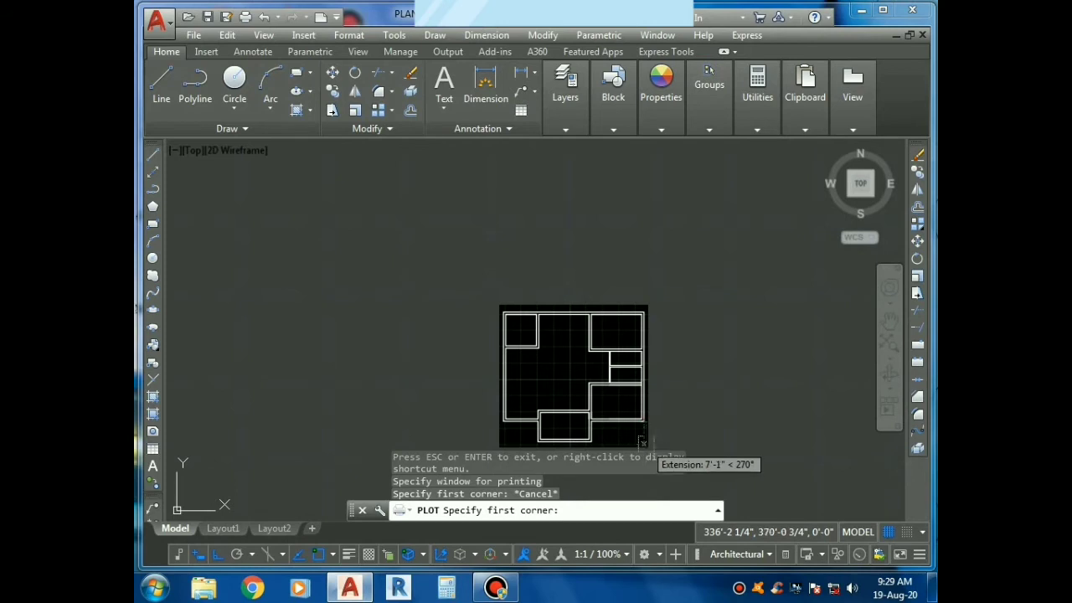
{"action": "scroll", "coordinate": [640, 439], "scroll_direction": "down", "scroll_amount": 1}
{"action": "scroll", "coordinate": [637, 433], "scroll_direction": "up", "scroll_amount": 3}
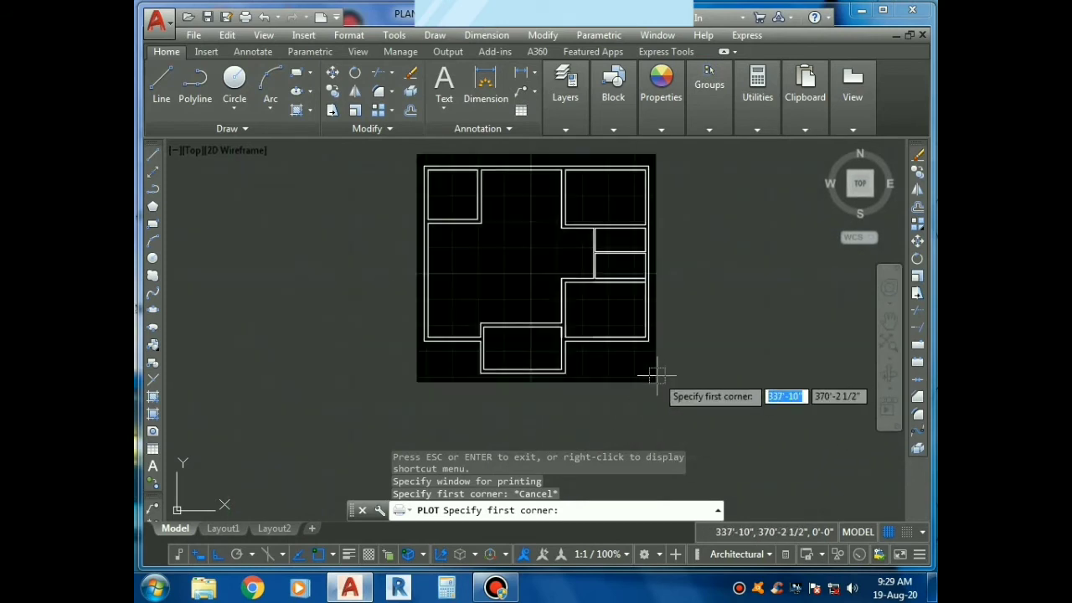
{"action": "left_click", "coordinate": [650, 370]}
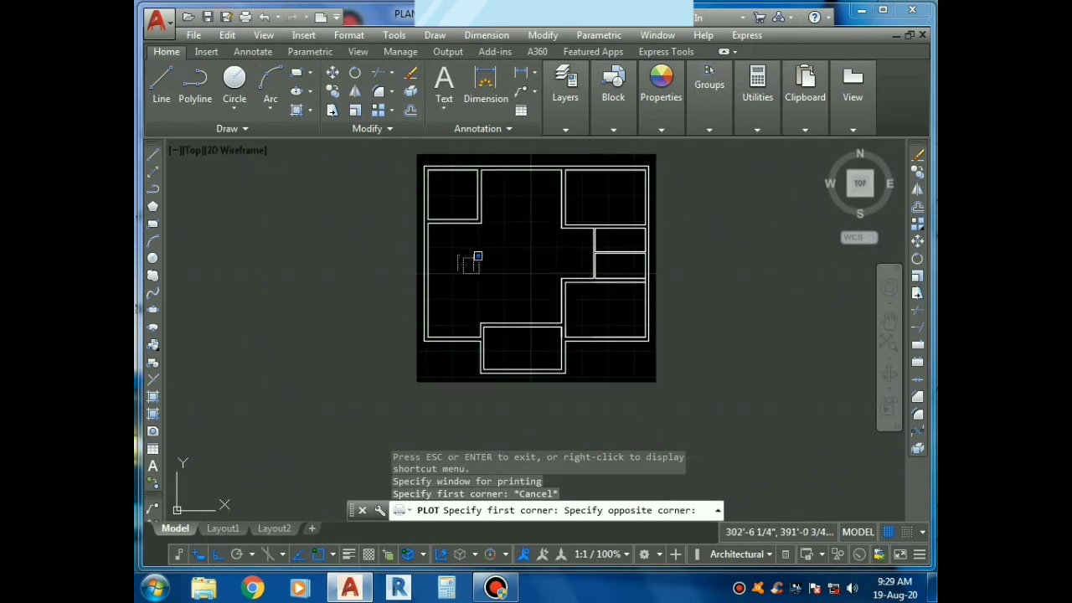
{"action": "left_click", "coordinate": [423, 175]}
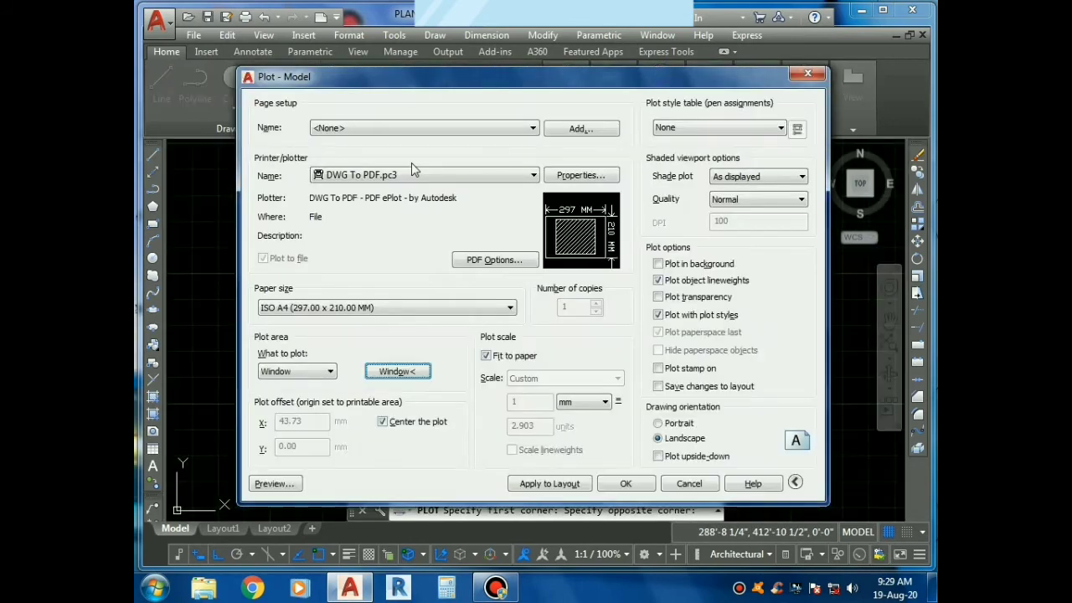
- Redefine the plot window with a small margin around the whole floor plan and preview the plot
{"action": "left_click", "coordinate": [377, 371]}
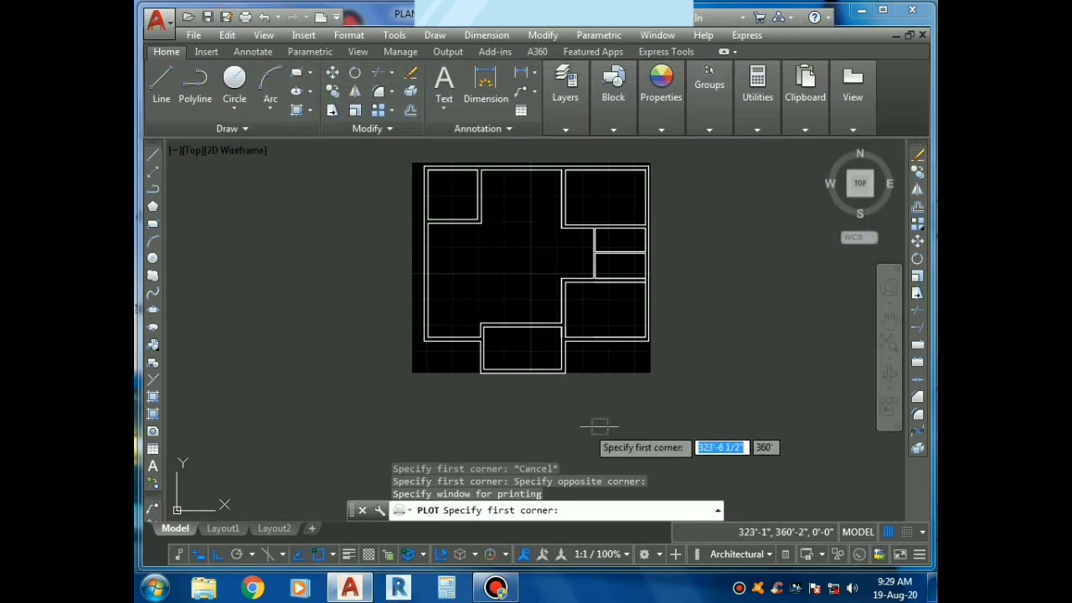
{"action": "left_click", "coordinate": [667, 377]}
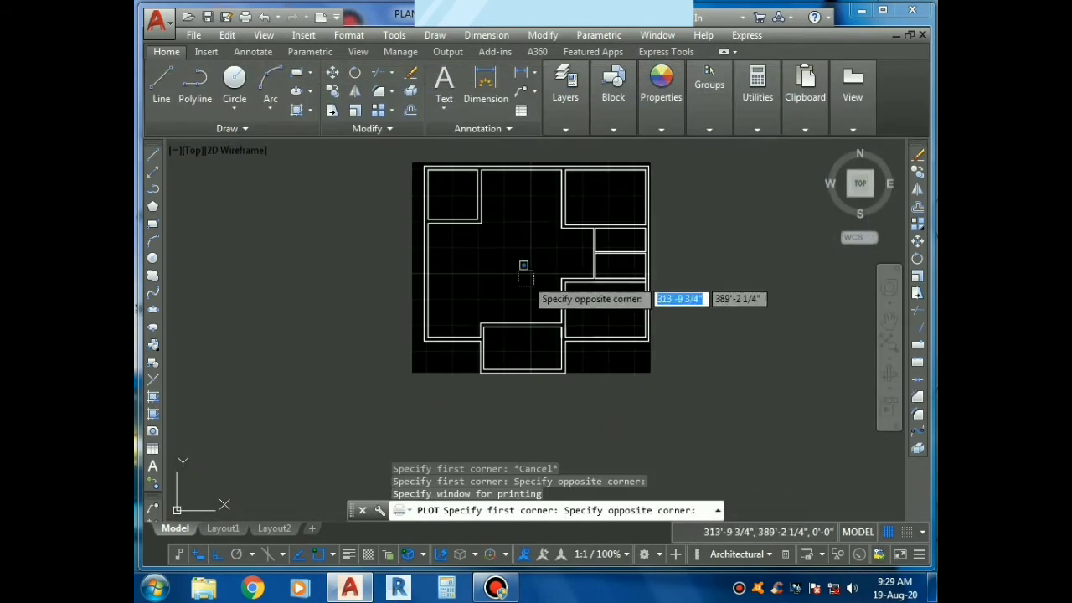
{"action": "left_click", "coordinate": [405, 150]}
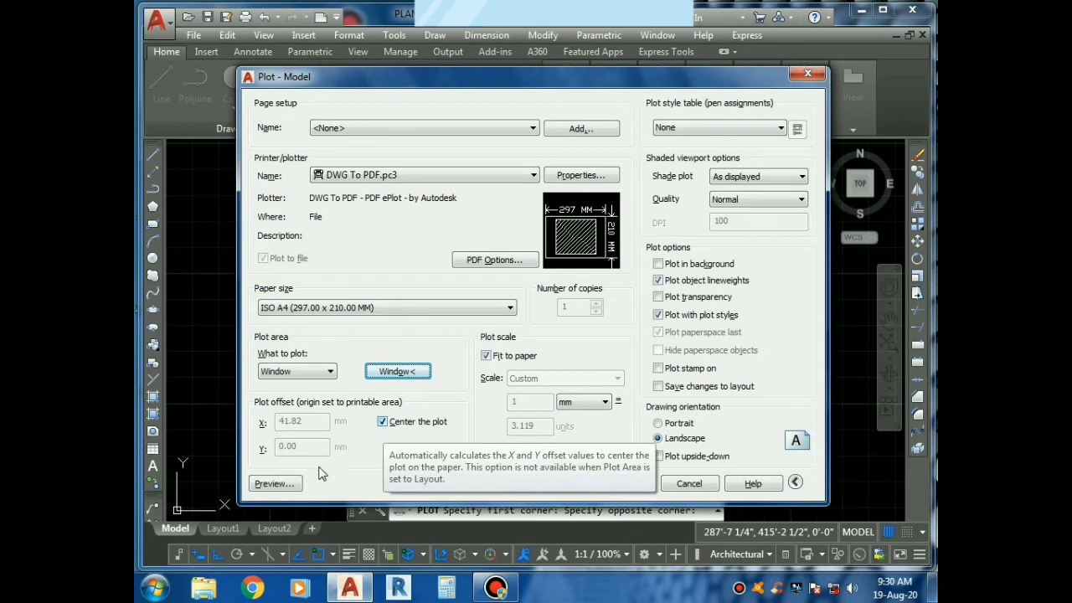
{"action": "left_click", "coordinate": [276, 484]}
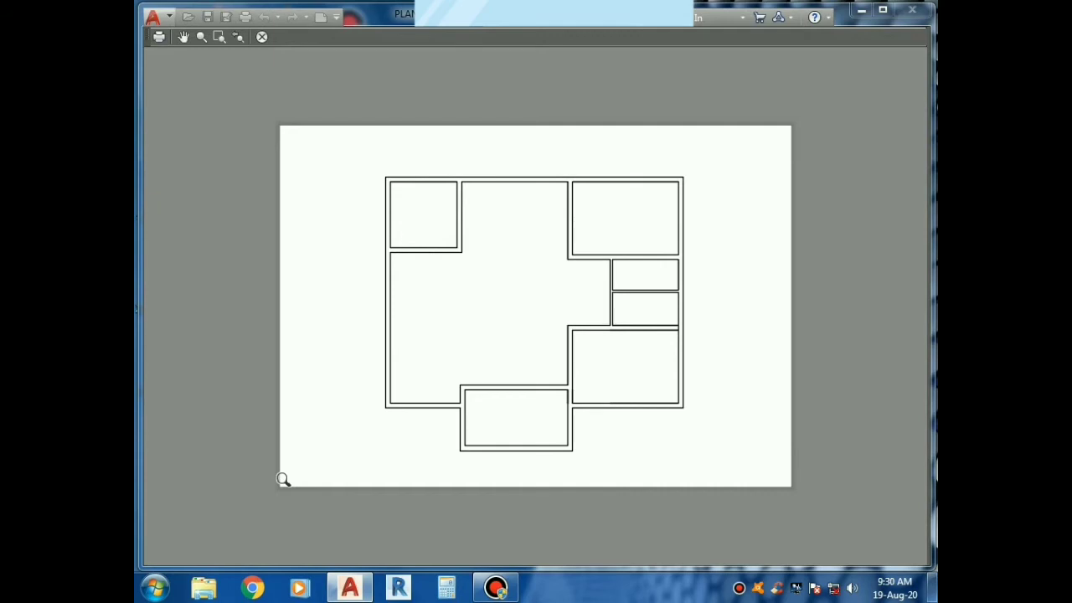
{"action": "key", "text": "Escape"}
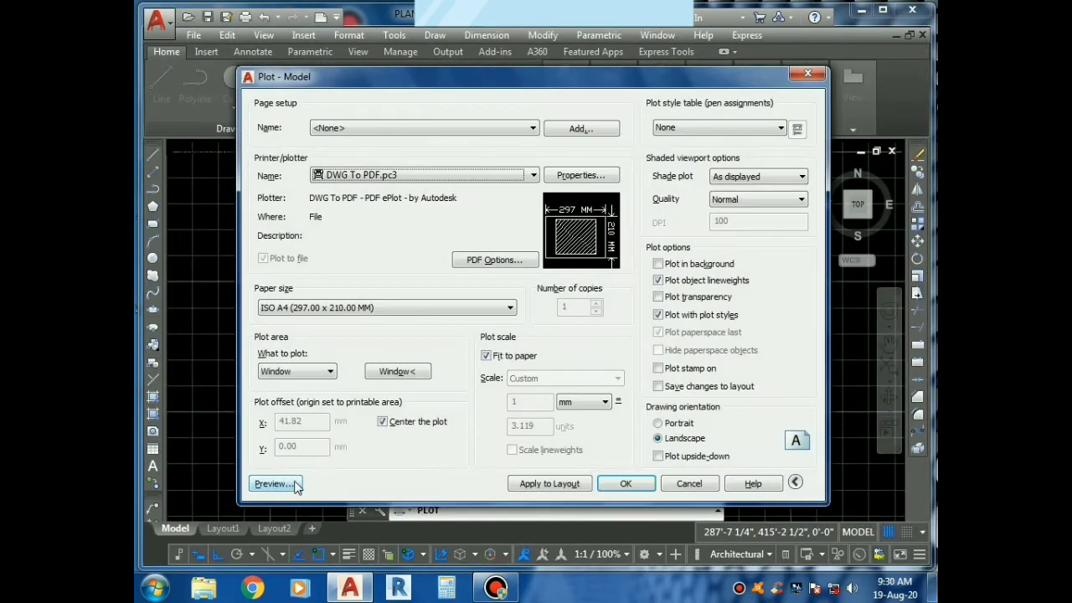
- Reselect Window as the plot area and check the centered landscape plot in the preview
{"action": "left_click", "coordinate": [312, 371]}
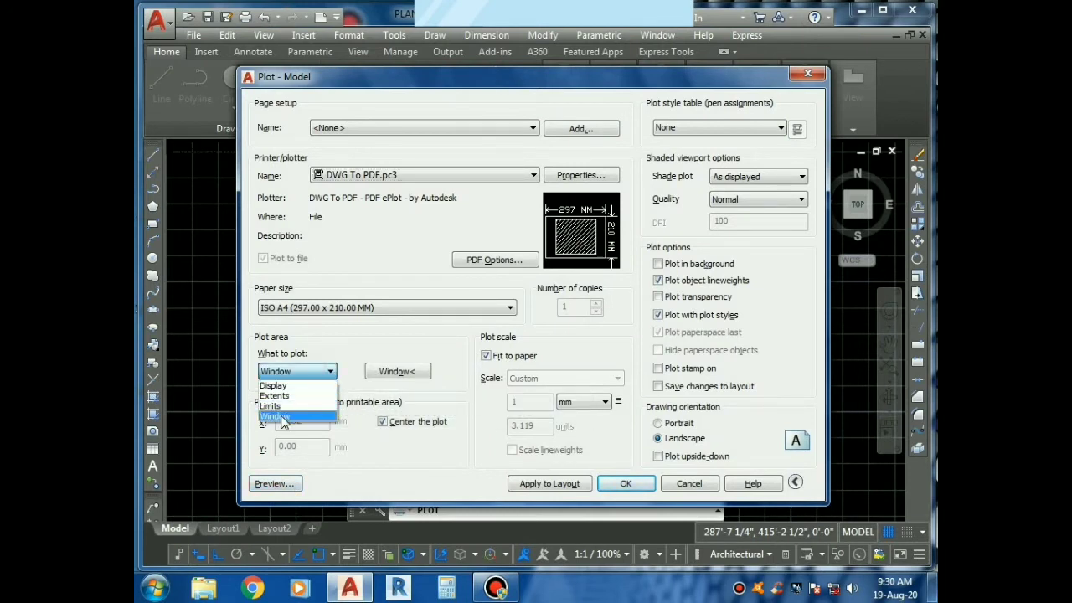
{"action": "left_click", "coordinate": [283, 417]}
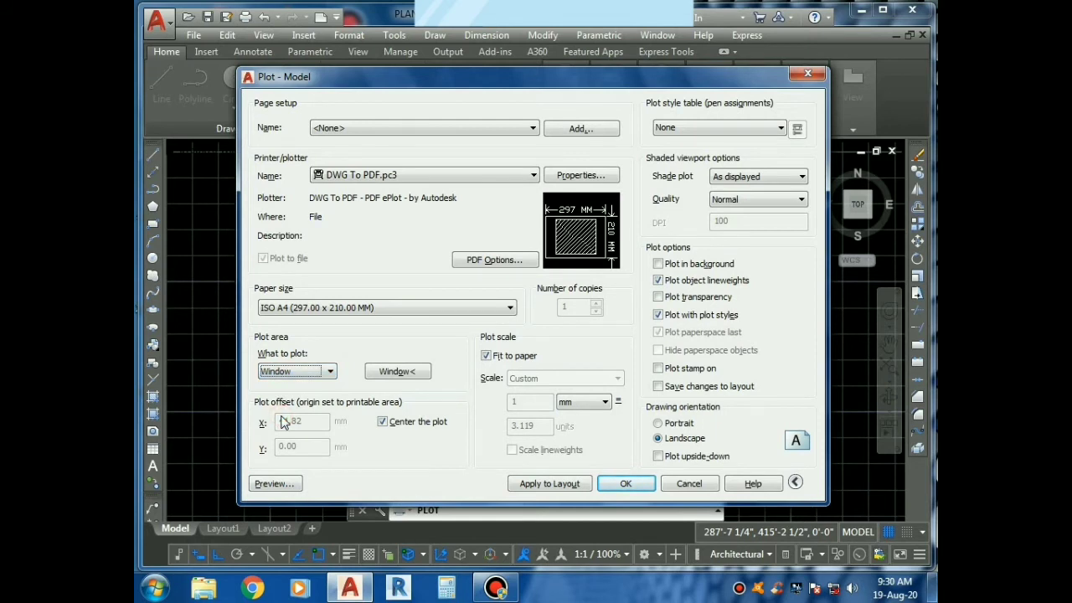
{"action": "left_click", "coordinate": [276, 483]}
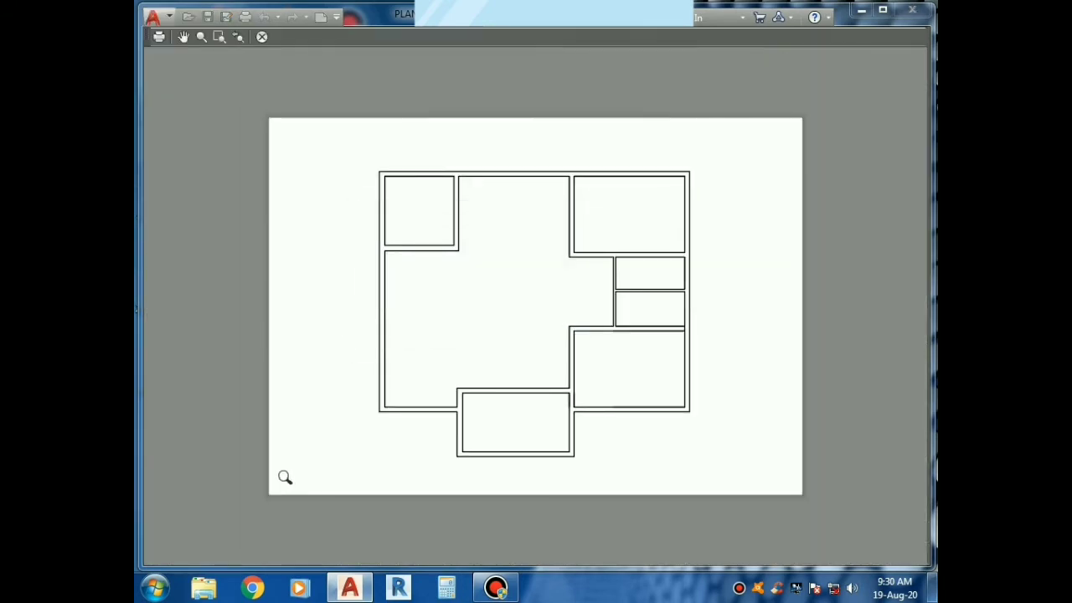
{"action": "key", "text": "Escape"}
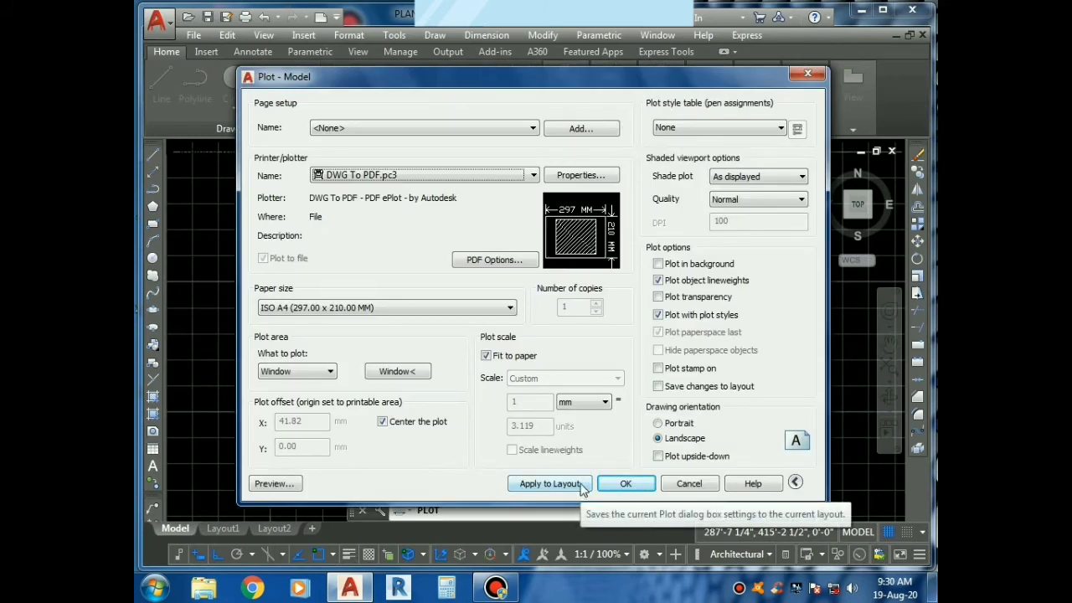
{"action": "left_click", "coordinate": [278, 484]}
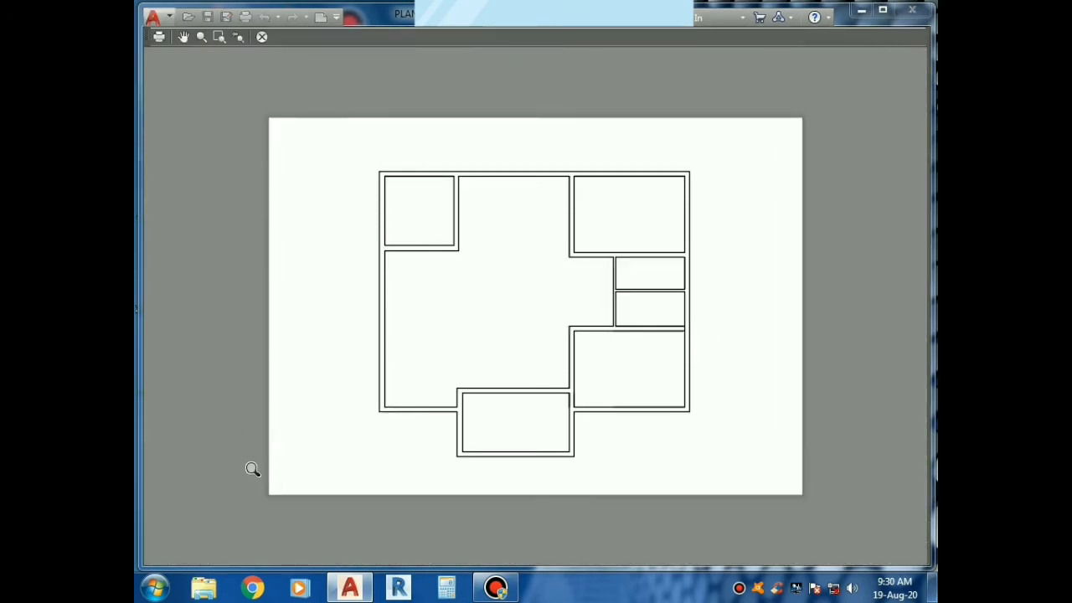
{"action": "key", "text": "Escape"}
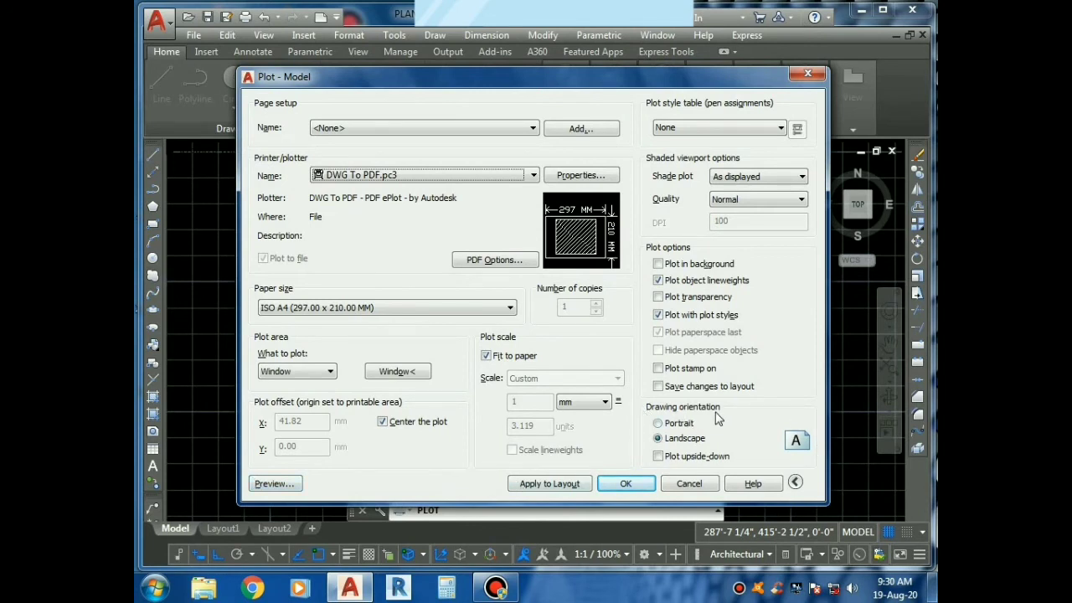
- Preview the plot in Portrait orientation, and set the drawing orientation back to Landscape
{"action": "left_click", "coordinate": [658, 424]}
{"action": "left_click", "coordinate": [276, 483]}
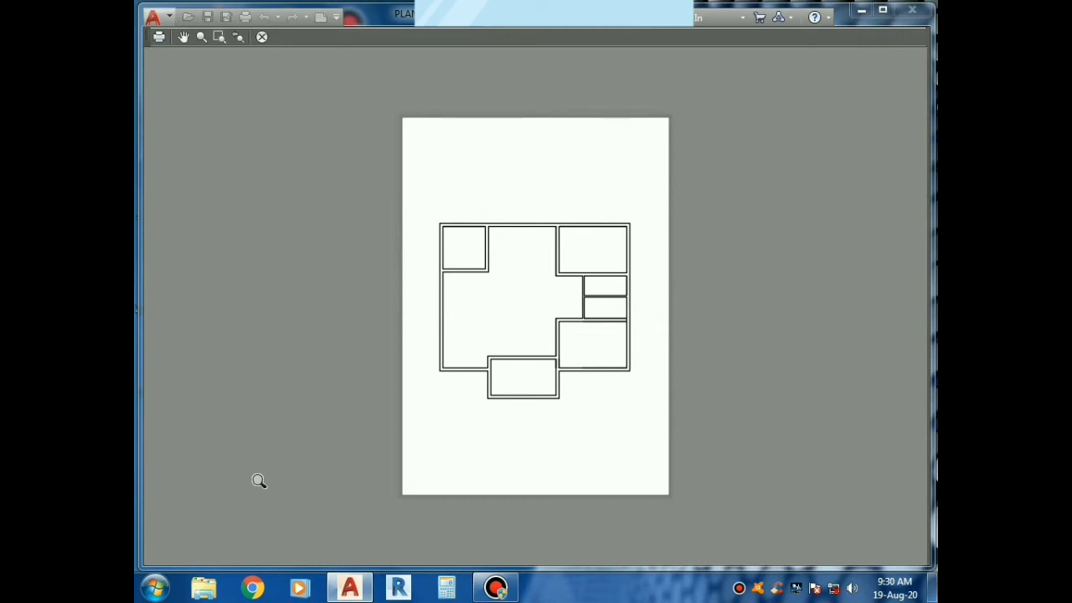
{"action": "key", "text": "Escape"}
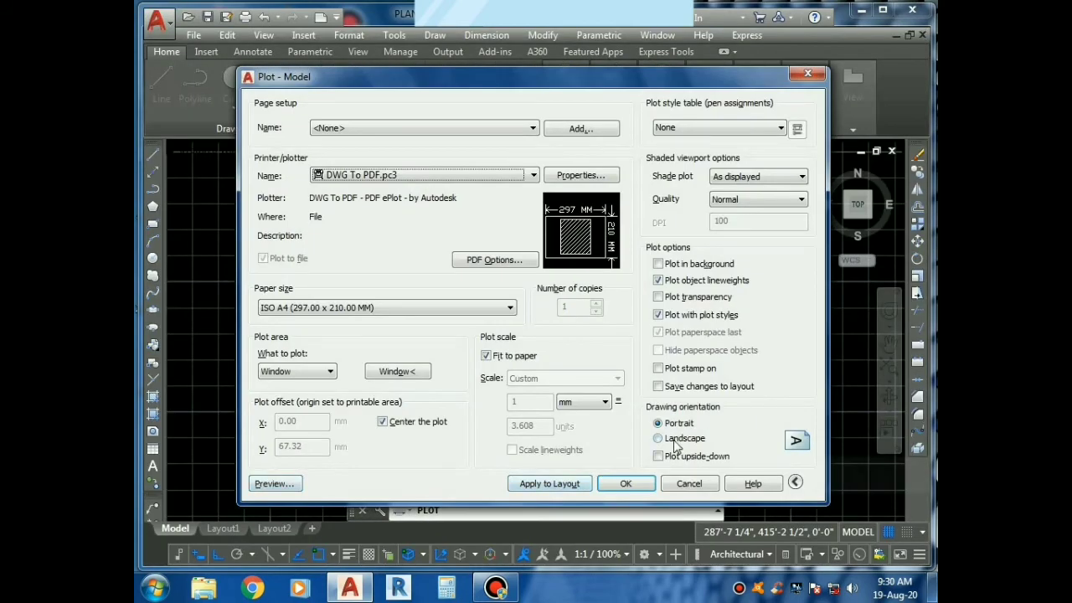
{"action": "left_click", "coordinate": [676, 439]}
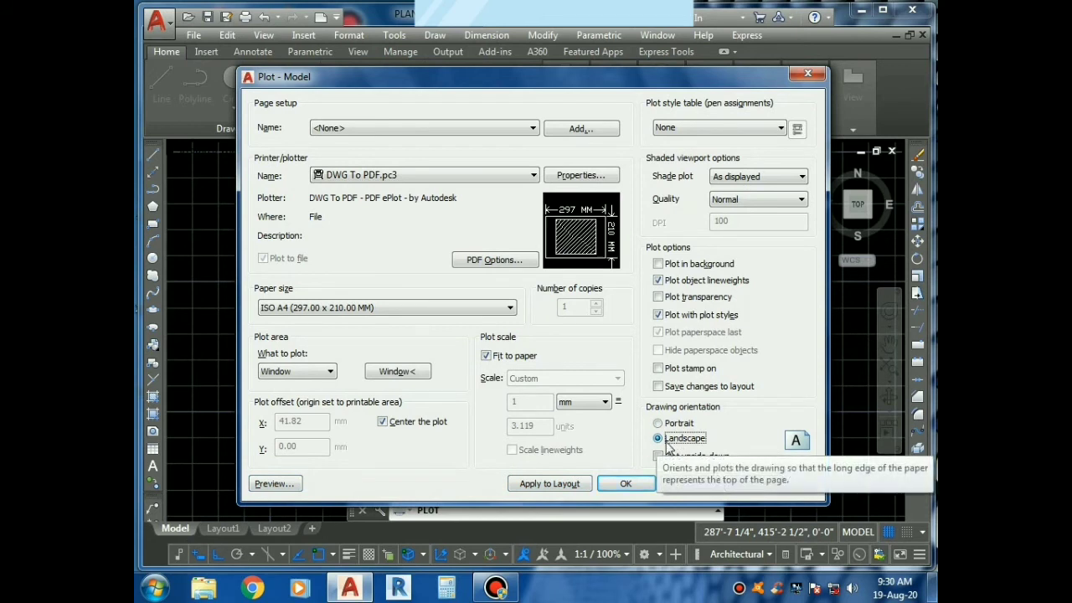
- Plot the floor plan to a PDF file named 123 on the Desktop and dismiss the completion notice
{"action": "left_click", "coordinate": [622, 486]}
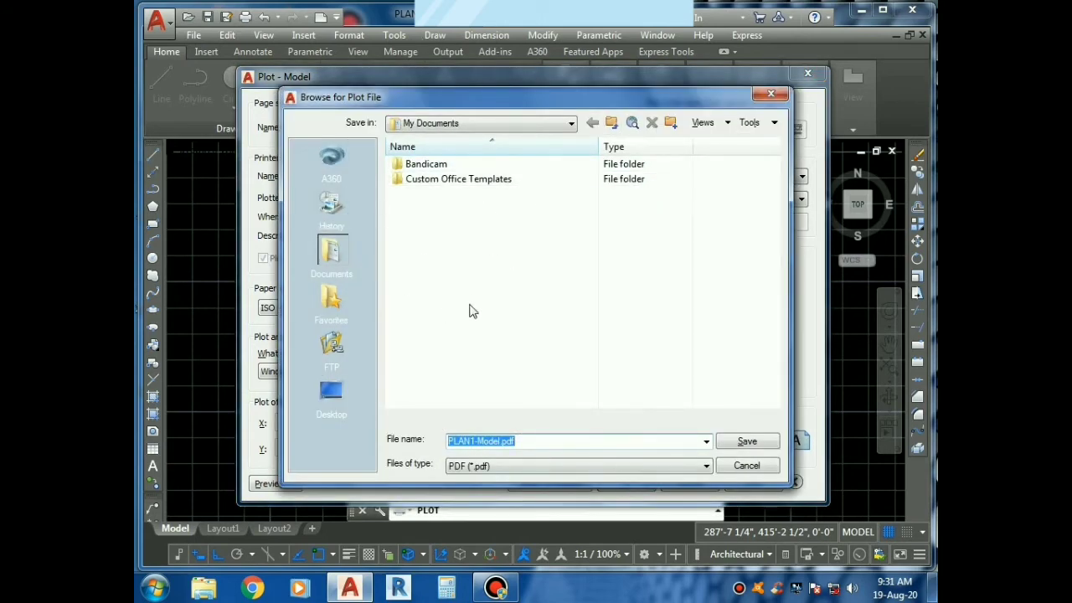
{"action": "left_click", "coordinate": [331, 390]}
{"action": "double_click", "coordinate": [568, 441]}
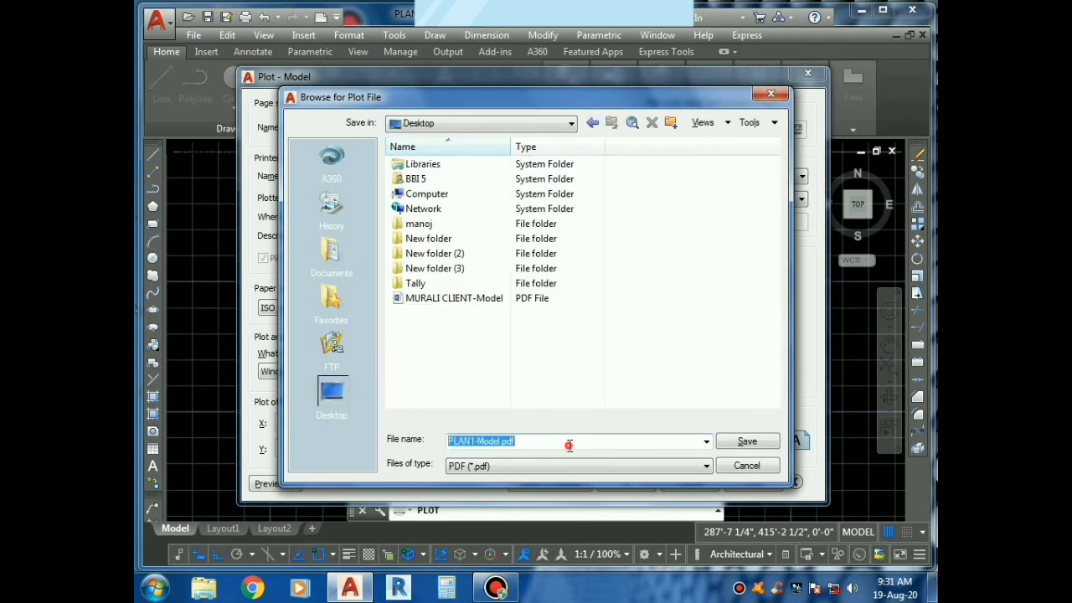
{"action": "type", "text": "123"}
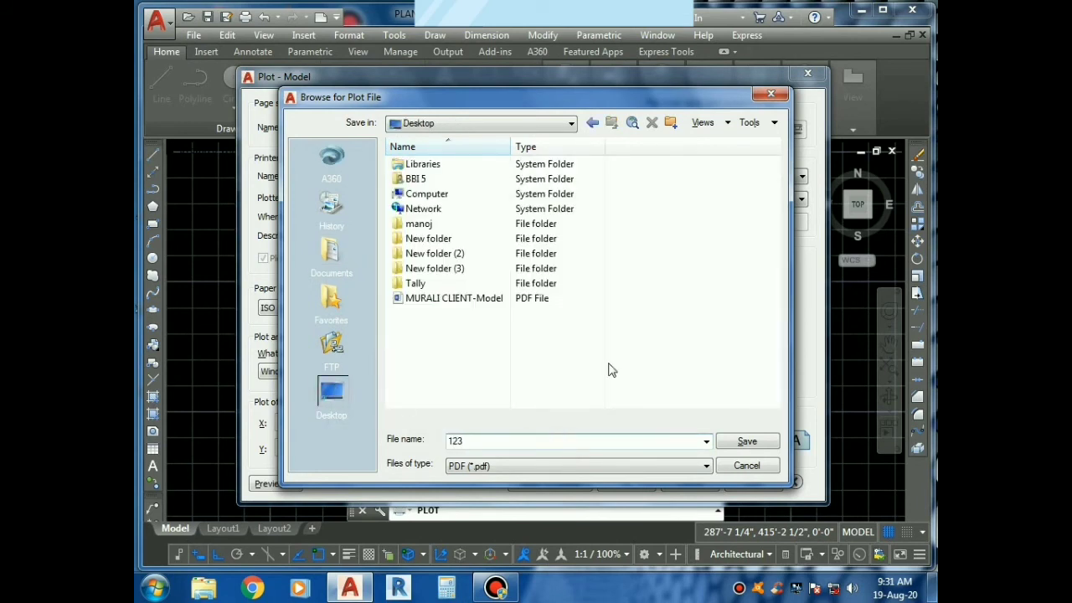
{"action": "left_click", "coordinate": [563, 467]}
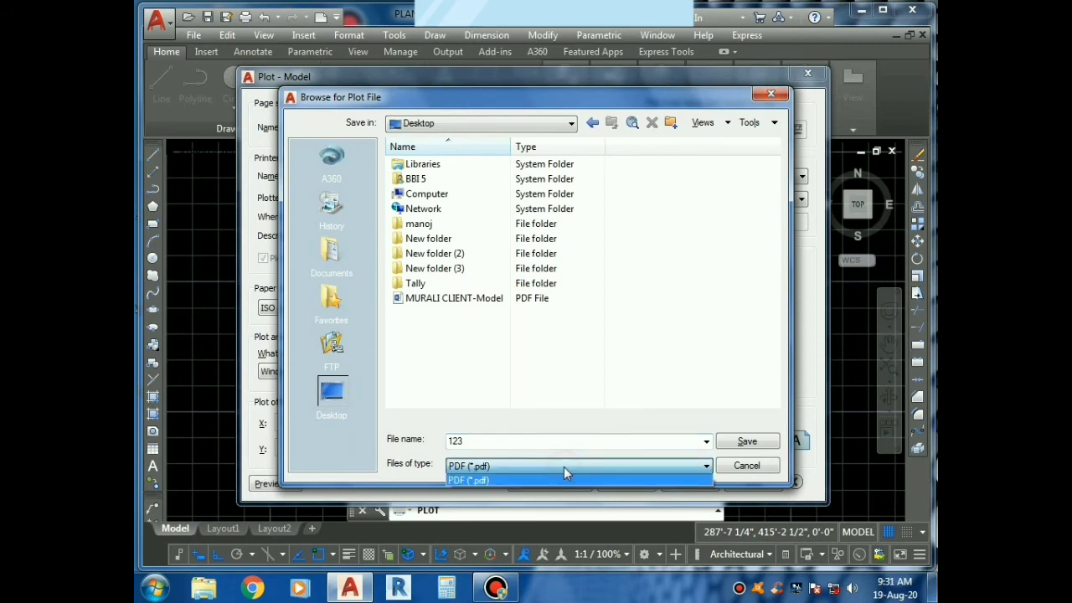
{"action": "left_click", "coordinate": [563, 466]}
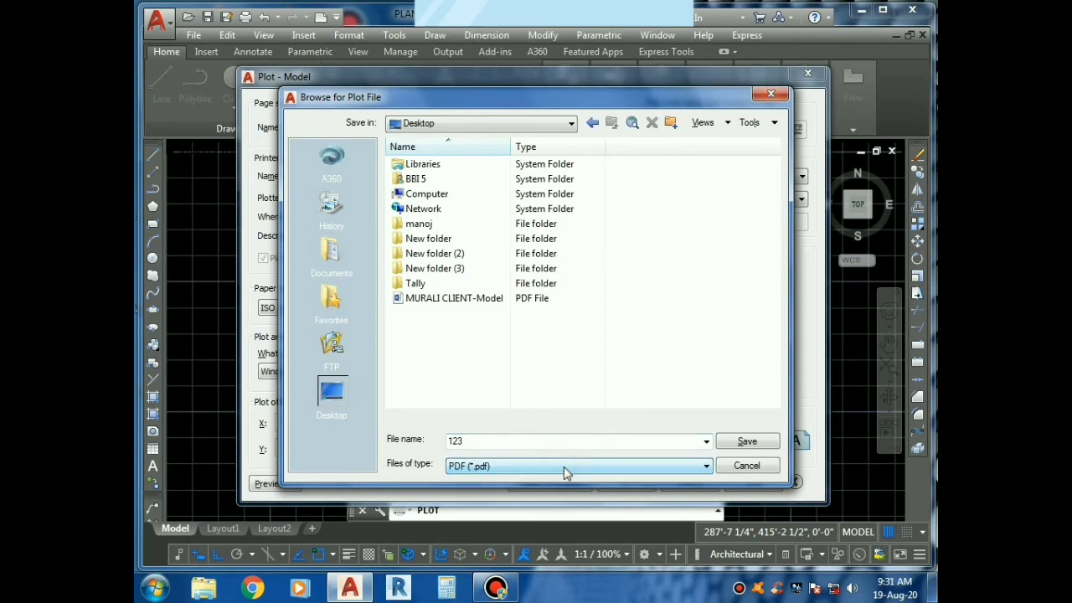
{"action": "left_click", "coordinate": [747, 441]}
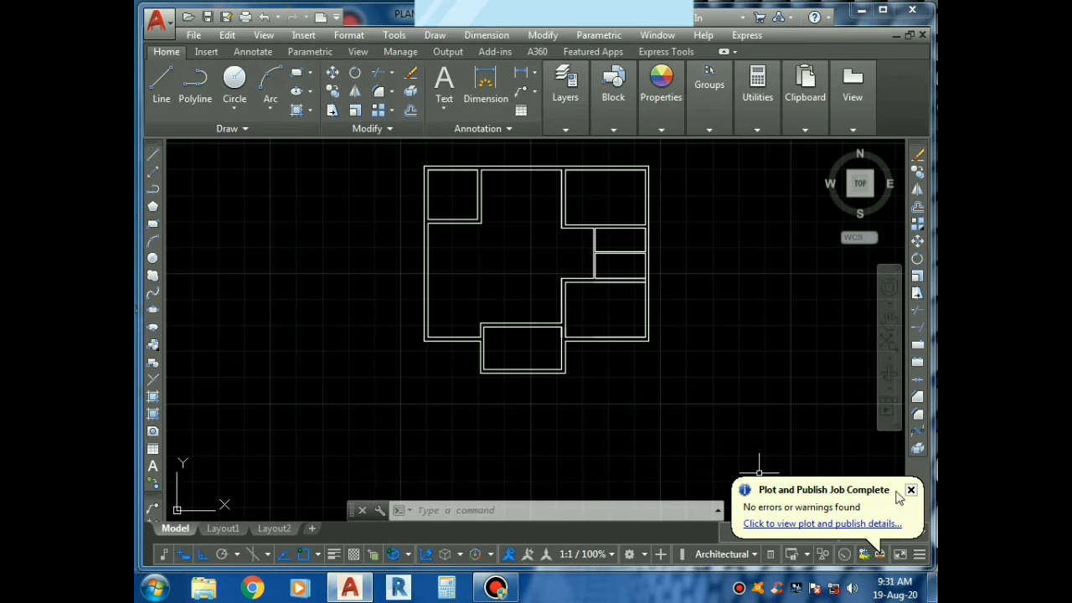
{"action": "left_click", "coordinate": [911, 492]}
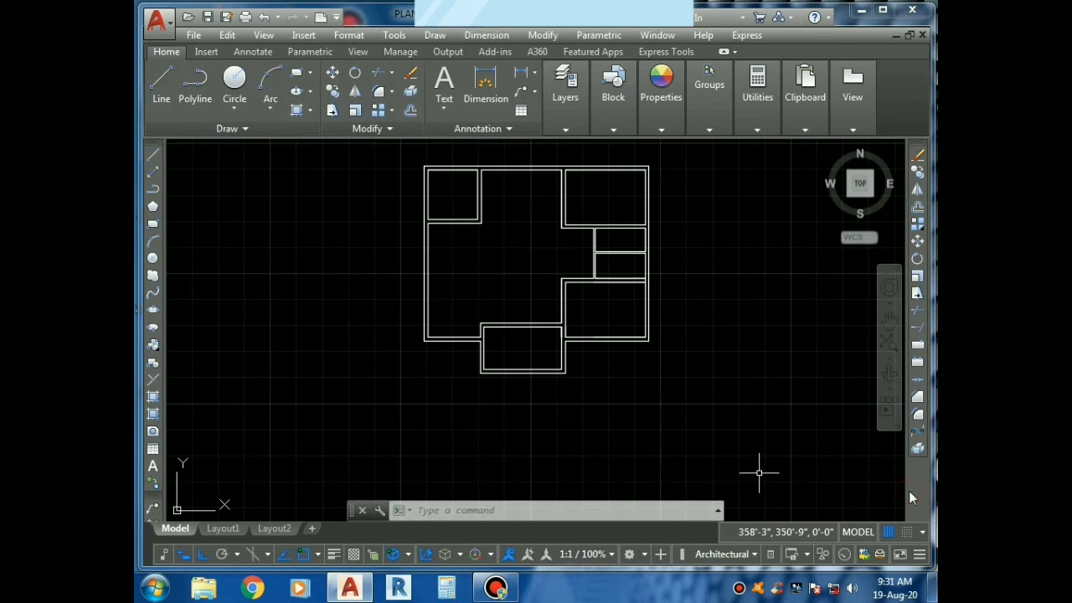
- Open the plotted file 123 from the desktop in Word, close the activation wizard, and examine the whole floor plan
{"action": "left_click", "coordinate": [863, 9]}
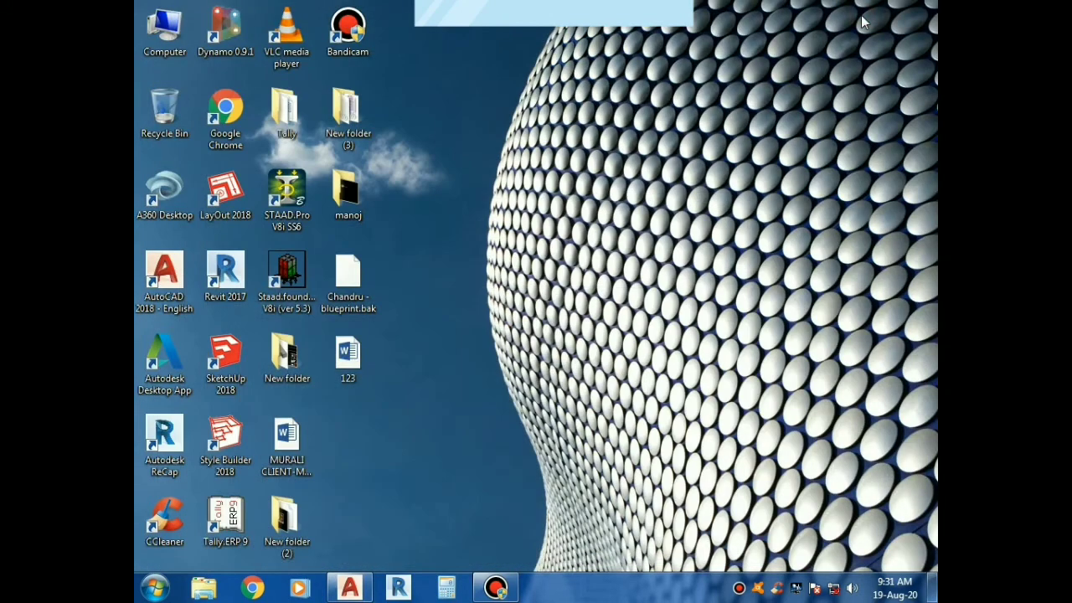
{"action": "right_click", "coordinate": [345, 362]}
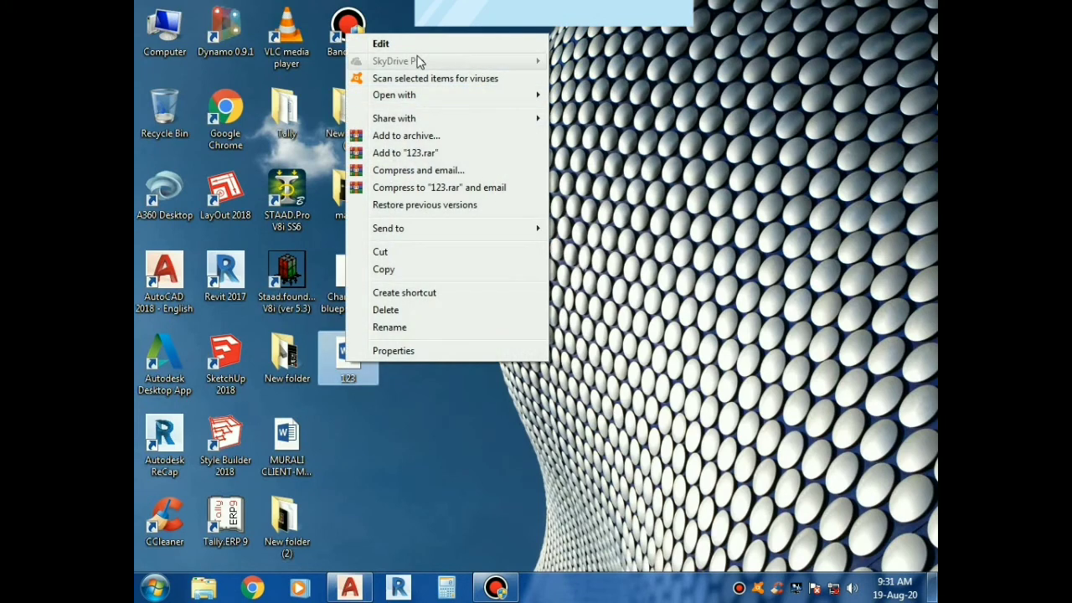
{"action": "left_click", "coordinate": [349, 351]}
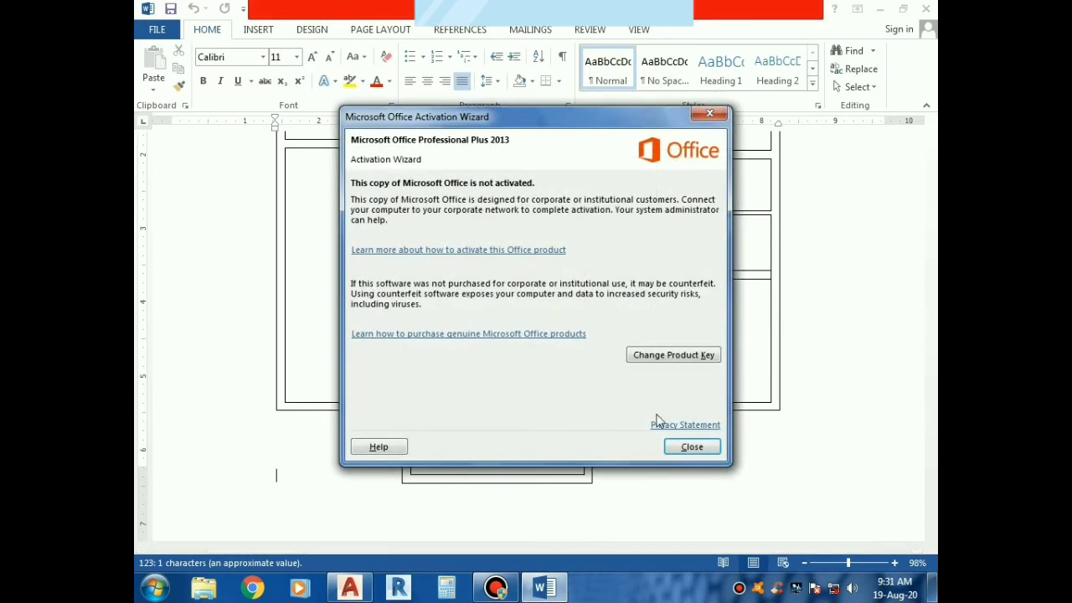
{"action": "left_click", "coordinate": [692, 447]}
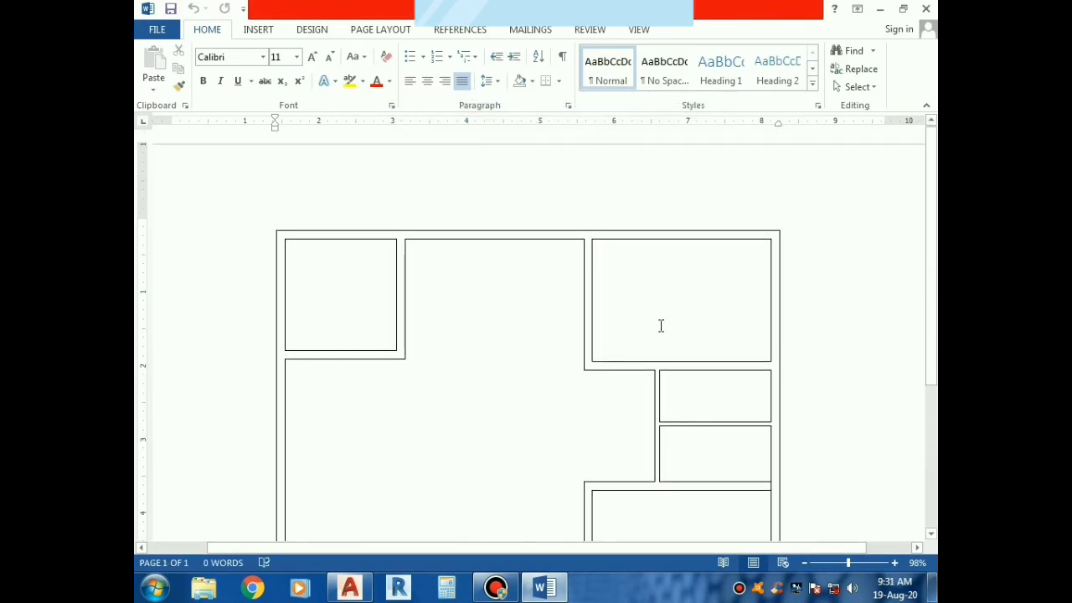
{"action": "scroll", "coordinate": [661, 326], "scroll_direction": "down", "scroll_amount": 5}
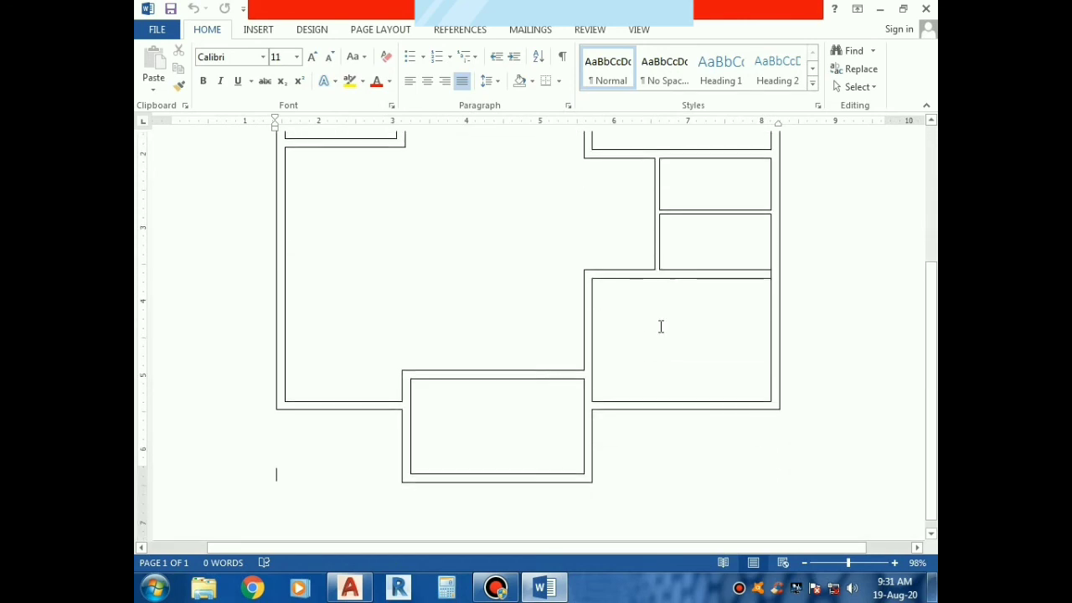
{"action": "scroll", "coordinate": [661, 326], "scroll_direction": "up", "scroll_amount": 5}
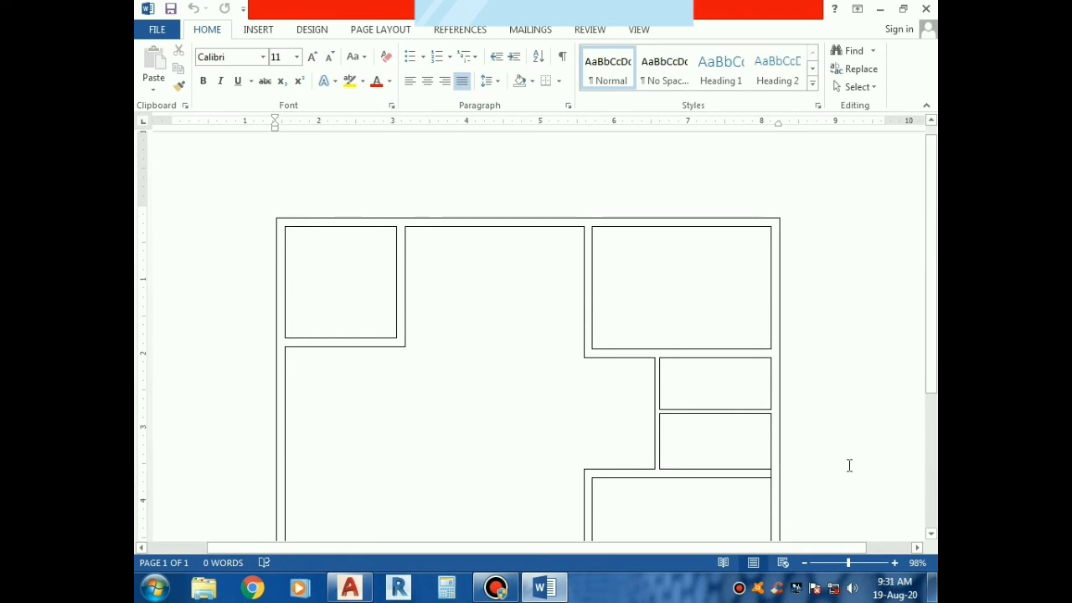
{"action": "scroll", "coordinate": [822, 399], "scroll_direction": "down", "scroll_amount": 4}
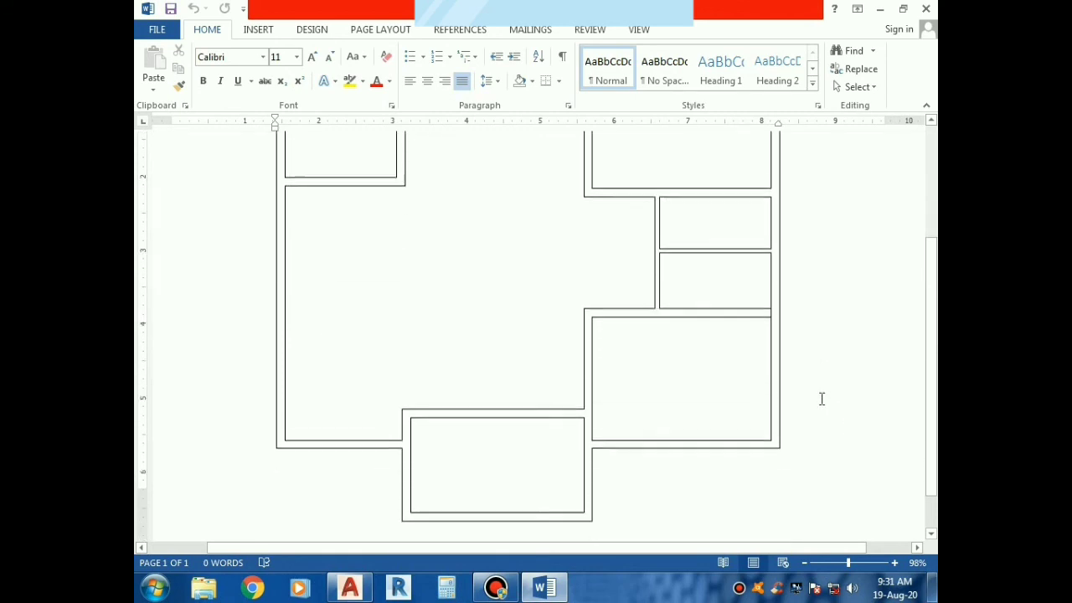
{"action": "left_click", "coordinate": [275, 498]}
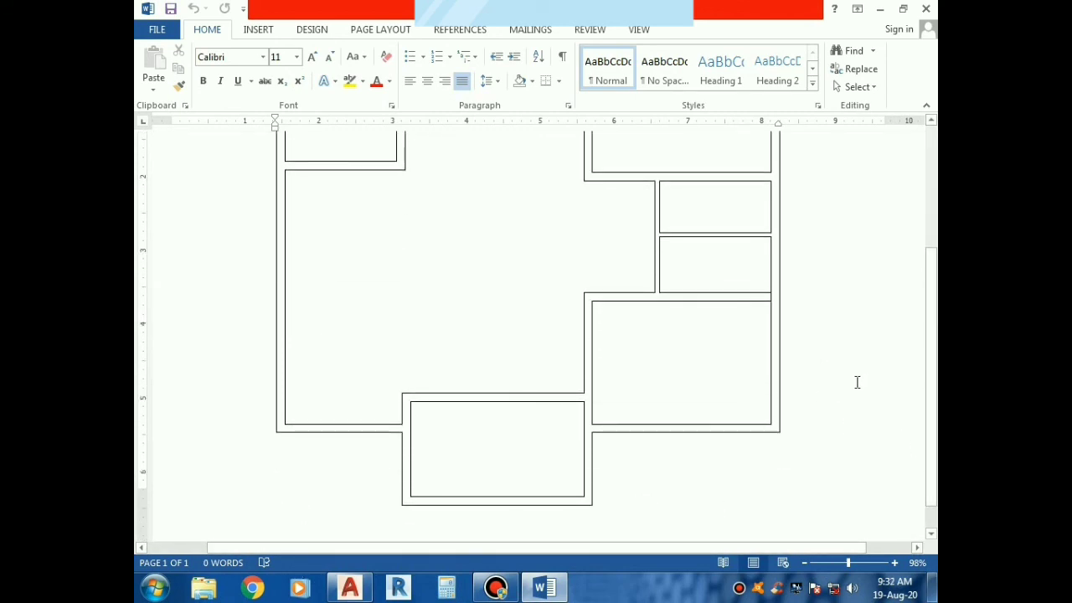